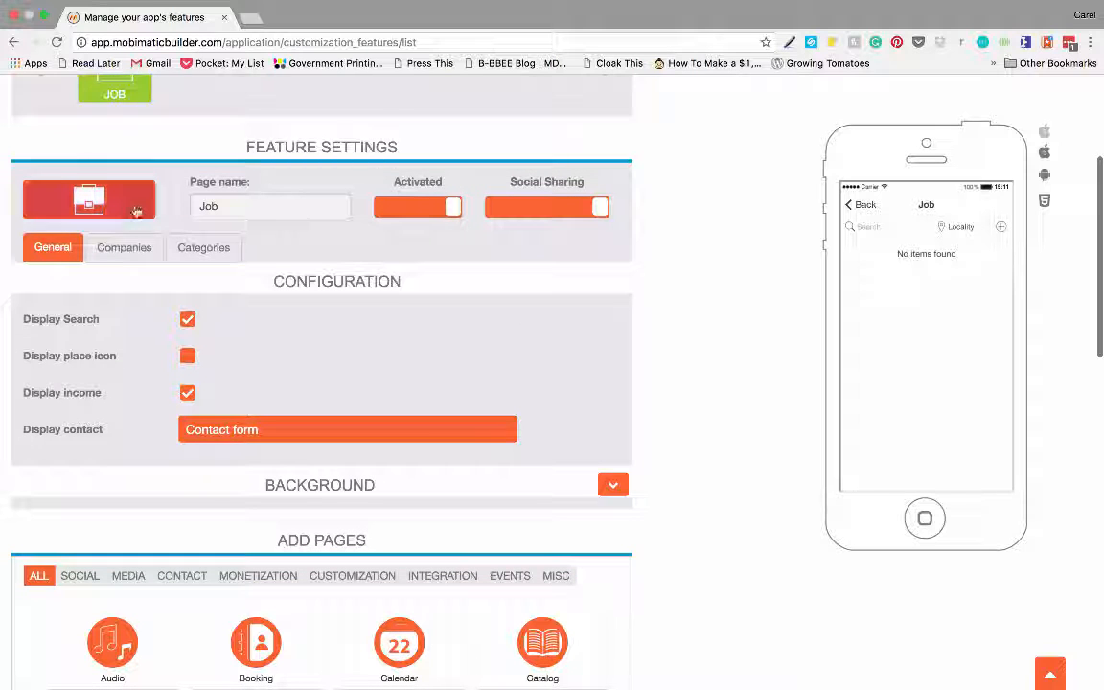
- Rename the page to 'Job Available' and switch off Display Search
{"action": "left_click", "coordinate": [89, 203]}
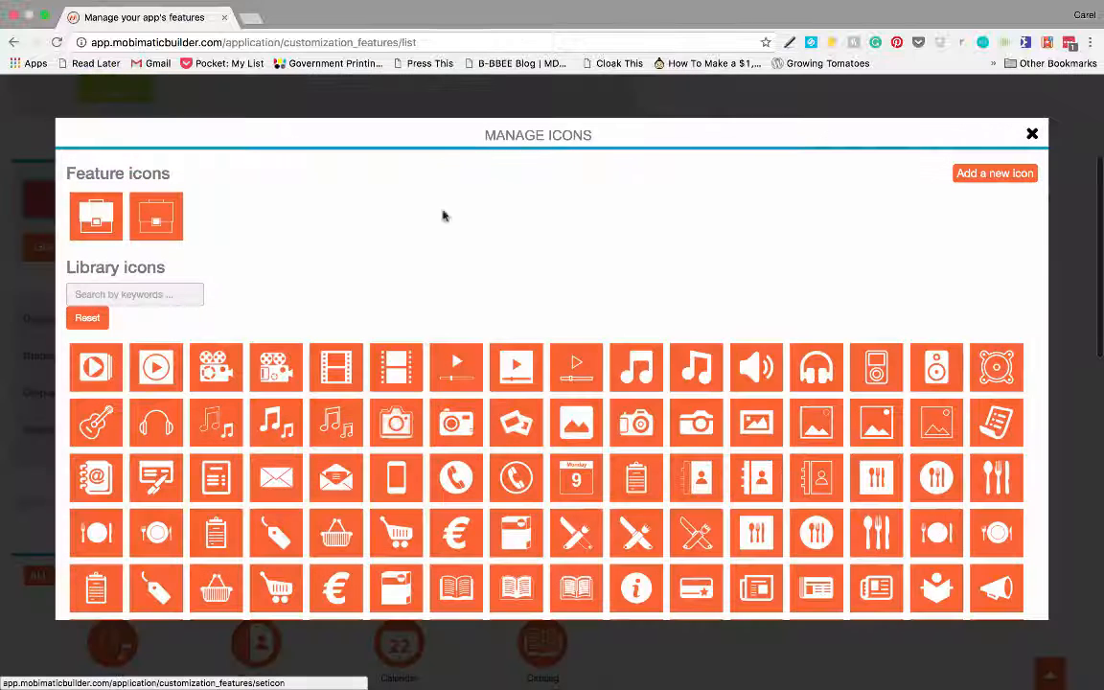
{"action": "left_click", "coordinate": [1033, 134]}
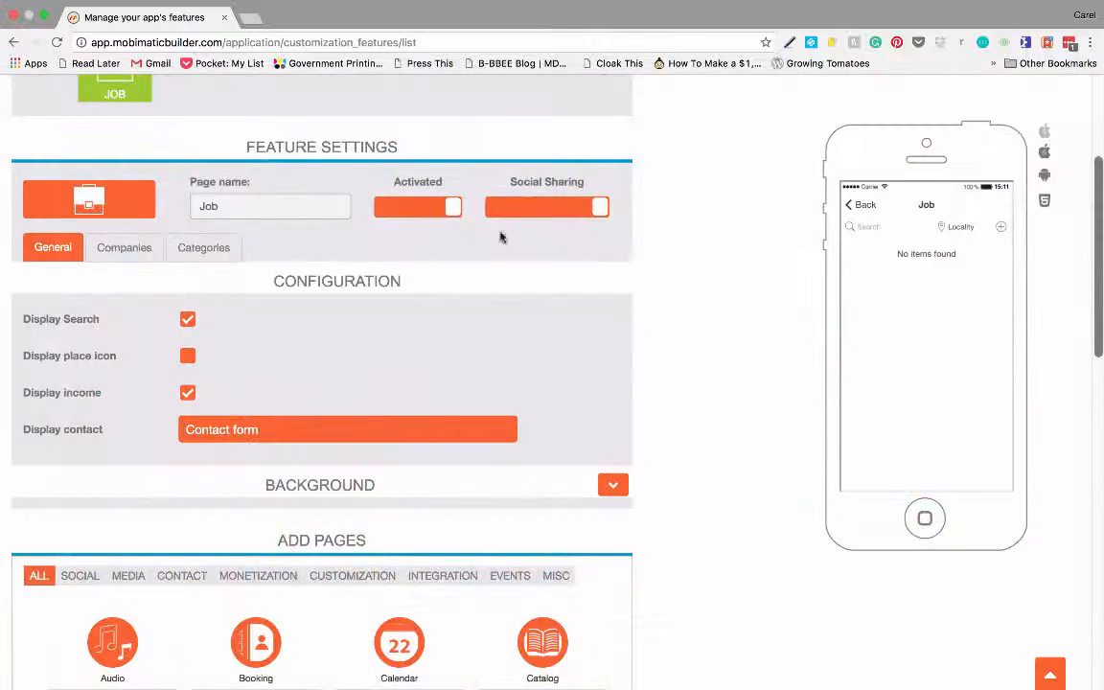
{"action": "left_click", "coordinate": [244, 208]}
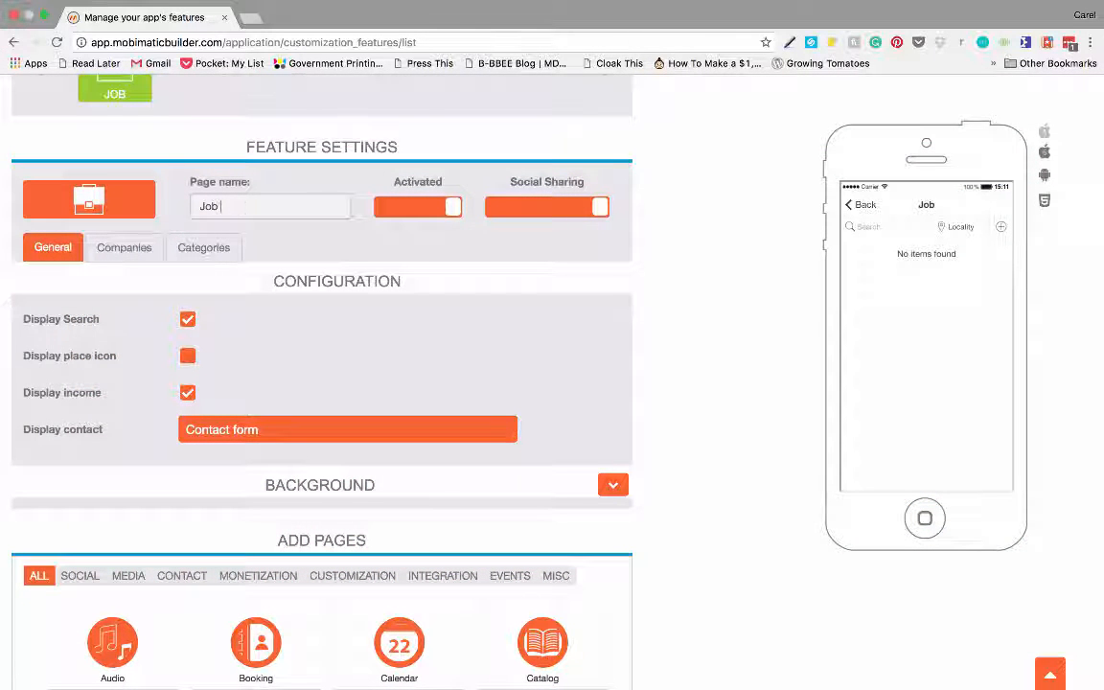
{"action": "type", "text": "Available"}
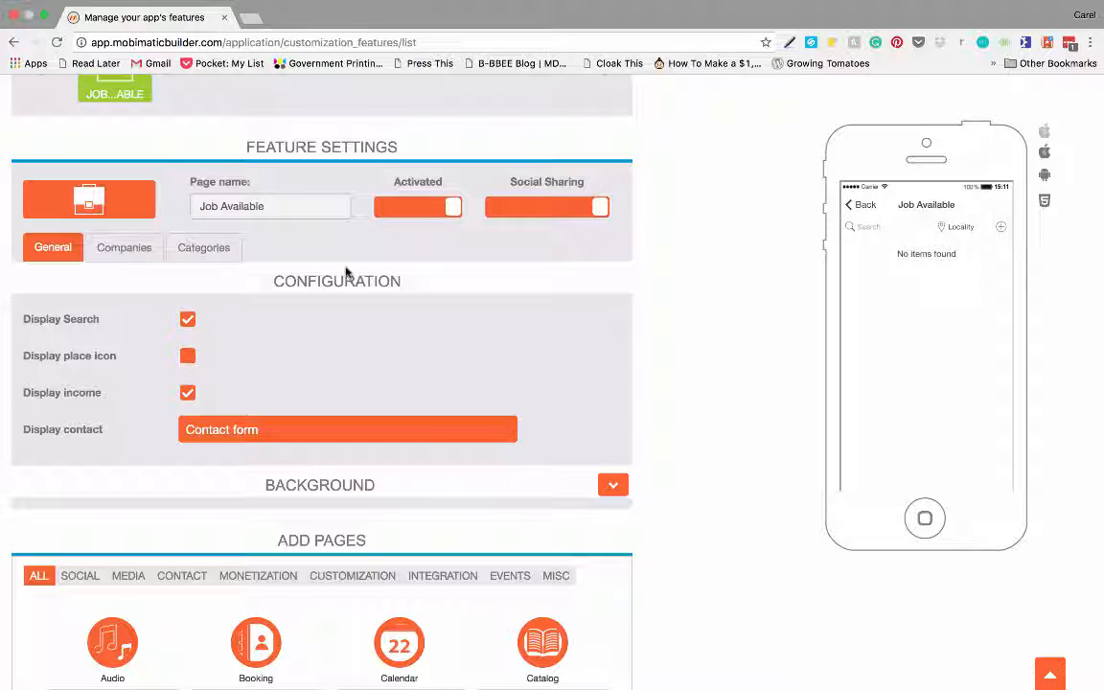
{"action": "left_click", "coordinate": [188, 320]}
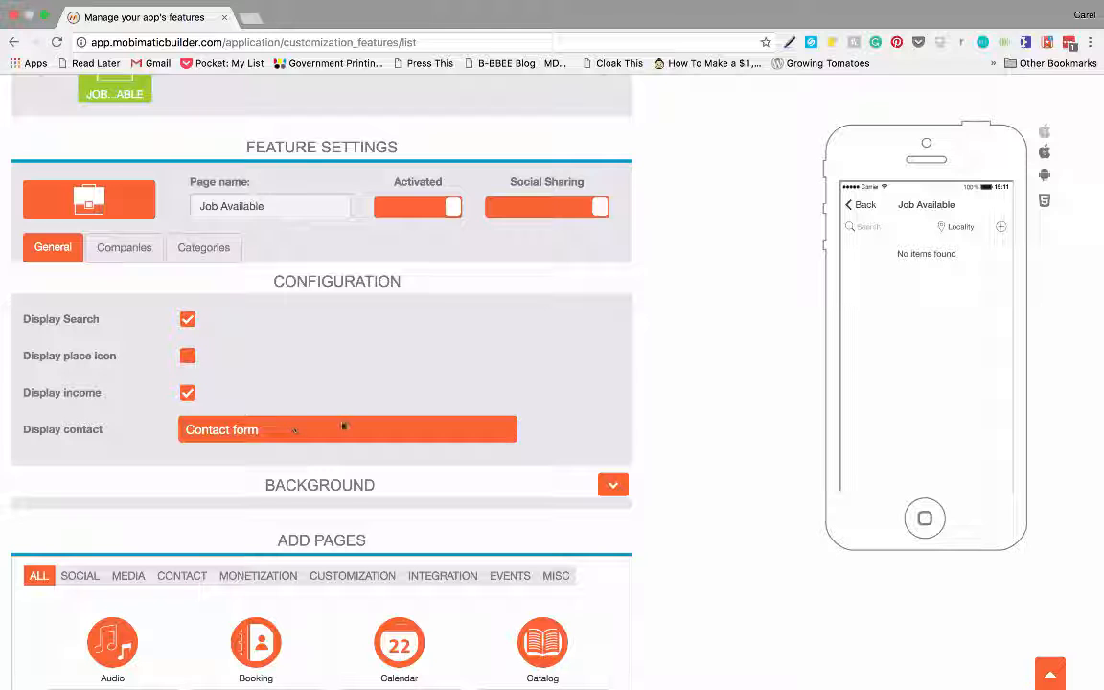
- Set '2016-10-19 13.44.52 copy.png' as the page background and show the Companies settings
{"action": "left_click", "coordinate": [612, 487]}
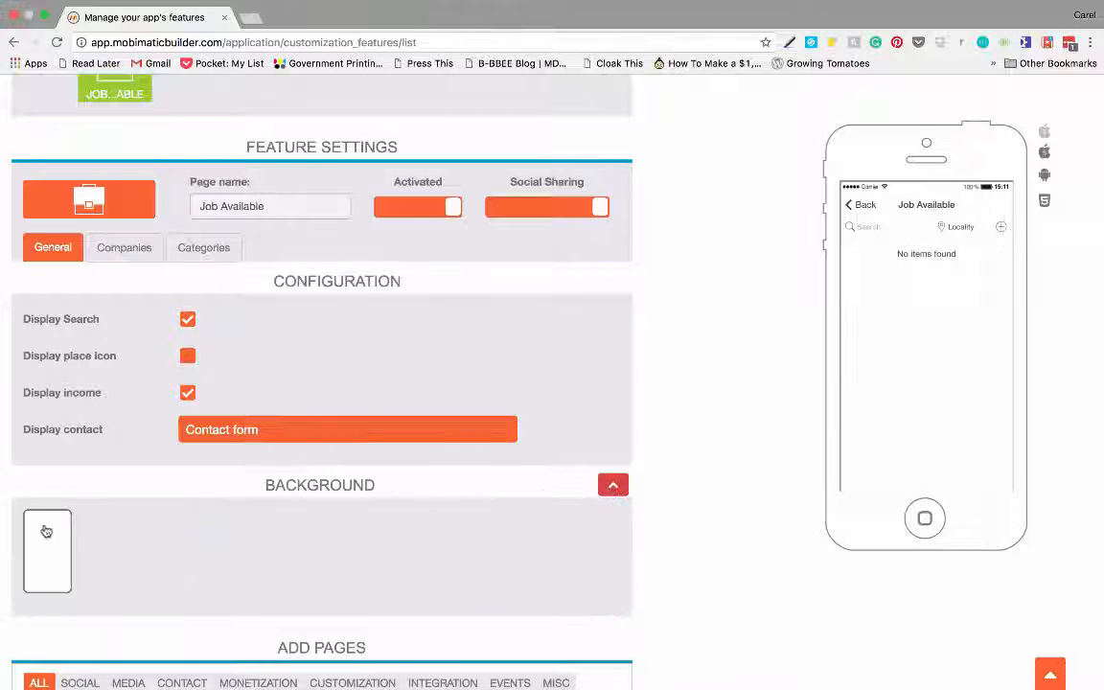
{"action": "left_click", "coordinate": [44, 527]}
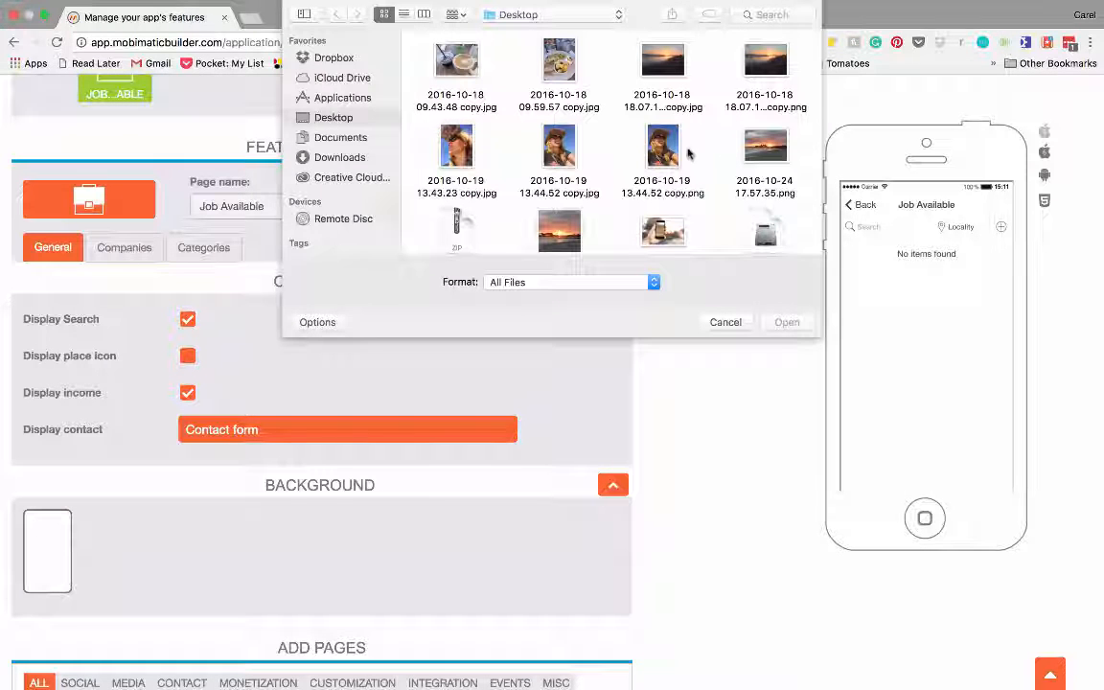
{"action": "left_click", "coordinate": [671, 151]}
{"action": "left_click", "coordinate": [783, 322]}
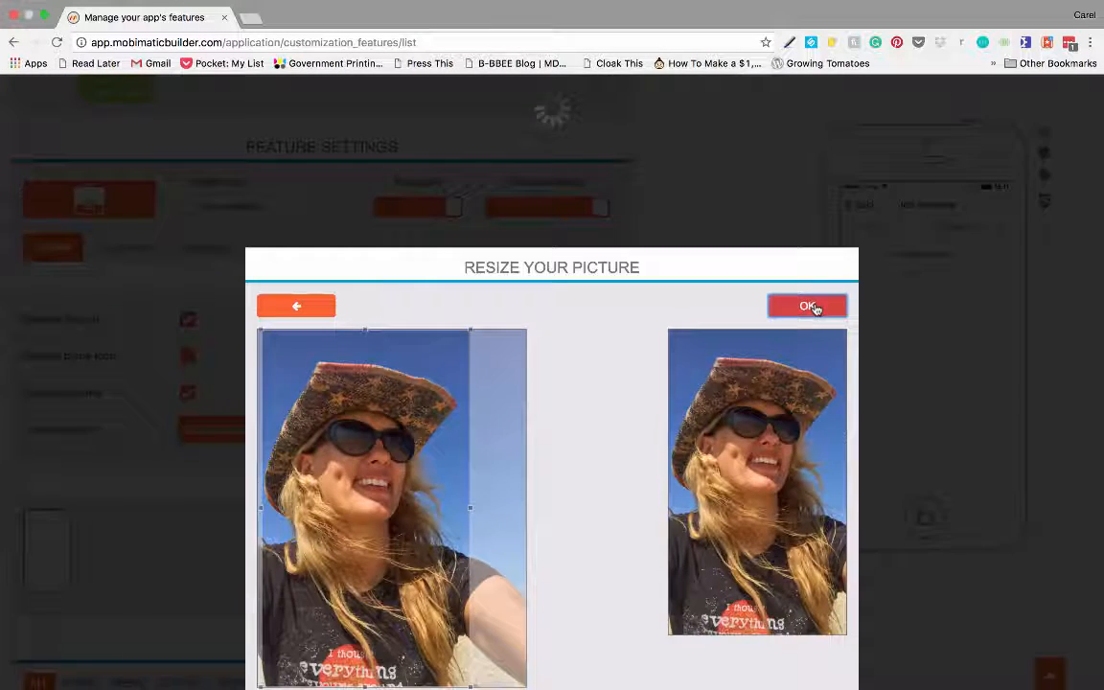
{"action": "left_click", "coordinate": [810, 305]}
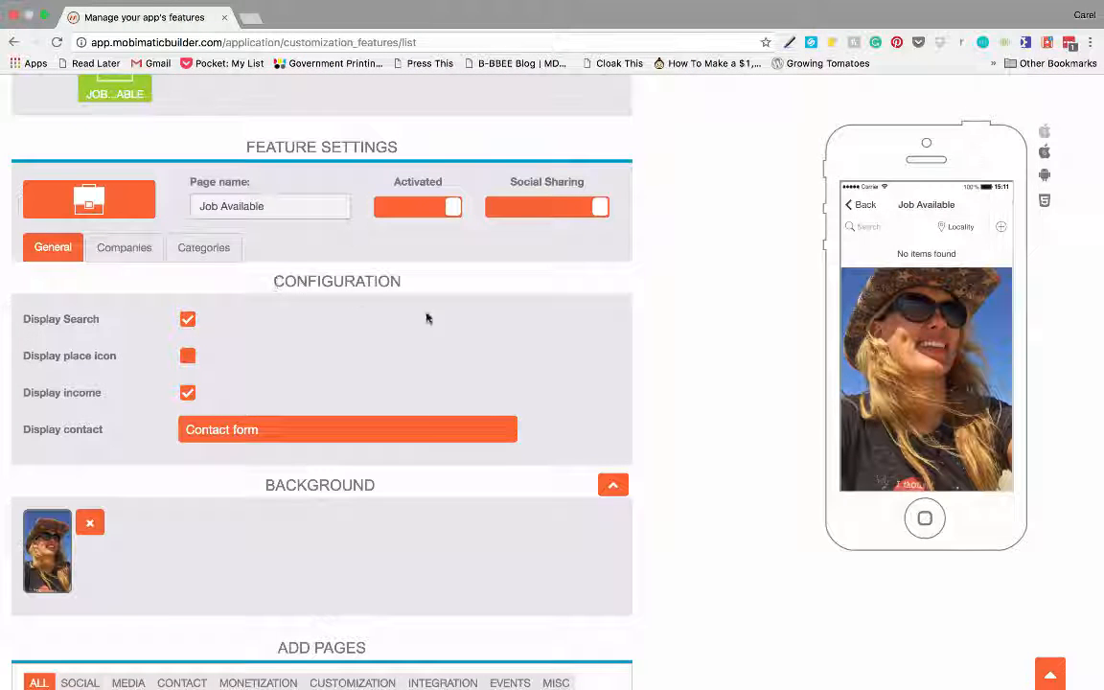
{"action": "left_click", "coordinate": [106, 247]}
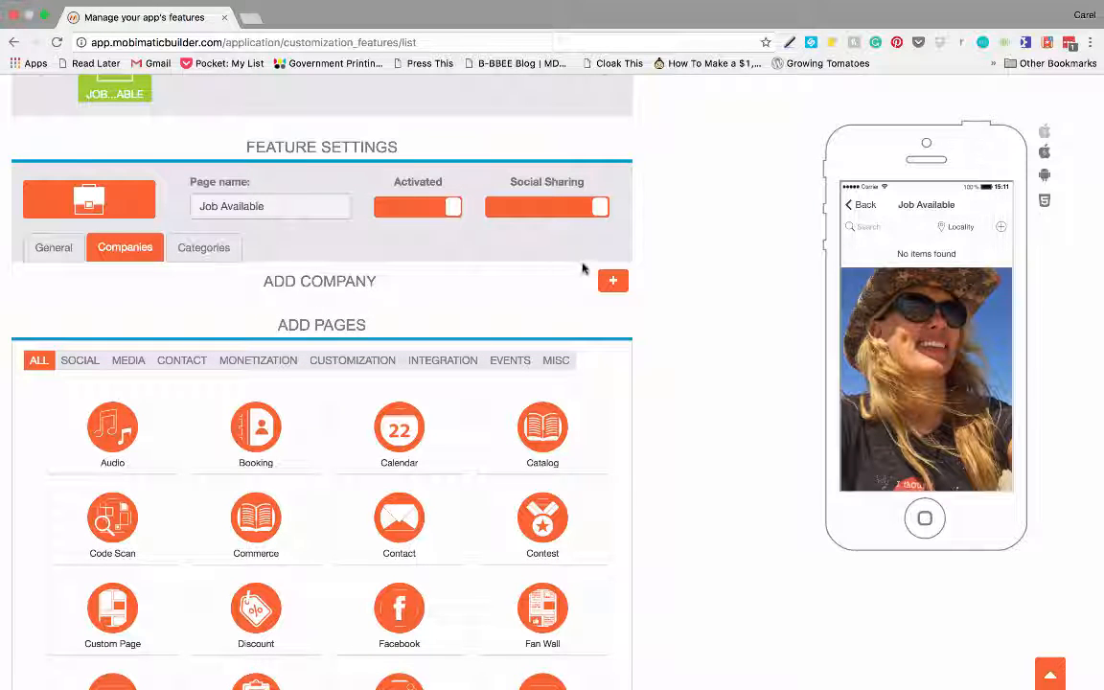
- Add a new company named 'My Company' with the description 'Big Company'
{"action": "left_click", "coordinate": [612, 281]}
{"action": "scroll", "coordinate": [272, 340], "scroll_direction": "down", "scroll_amount": 1}
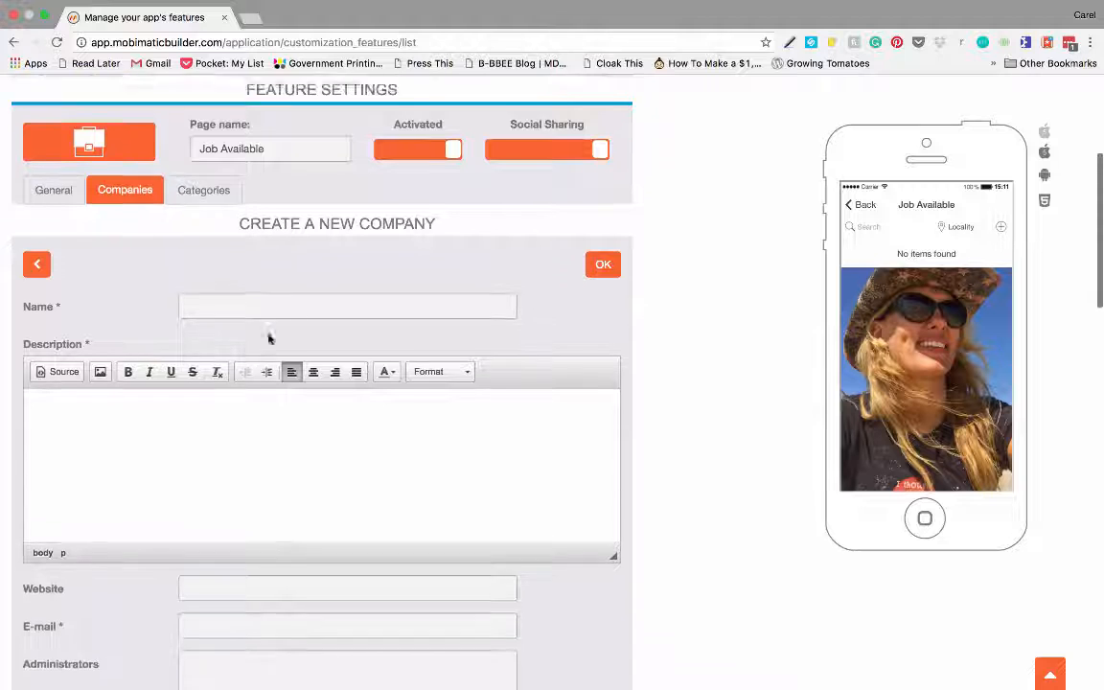
{"action": "scroll", "coordinate": [269, 337], "scroll_direction": "down", "scroll_amount": 1}
{"action": "left_click", "coordinate": [221, 271]}
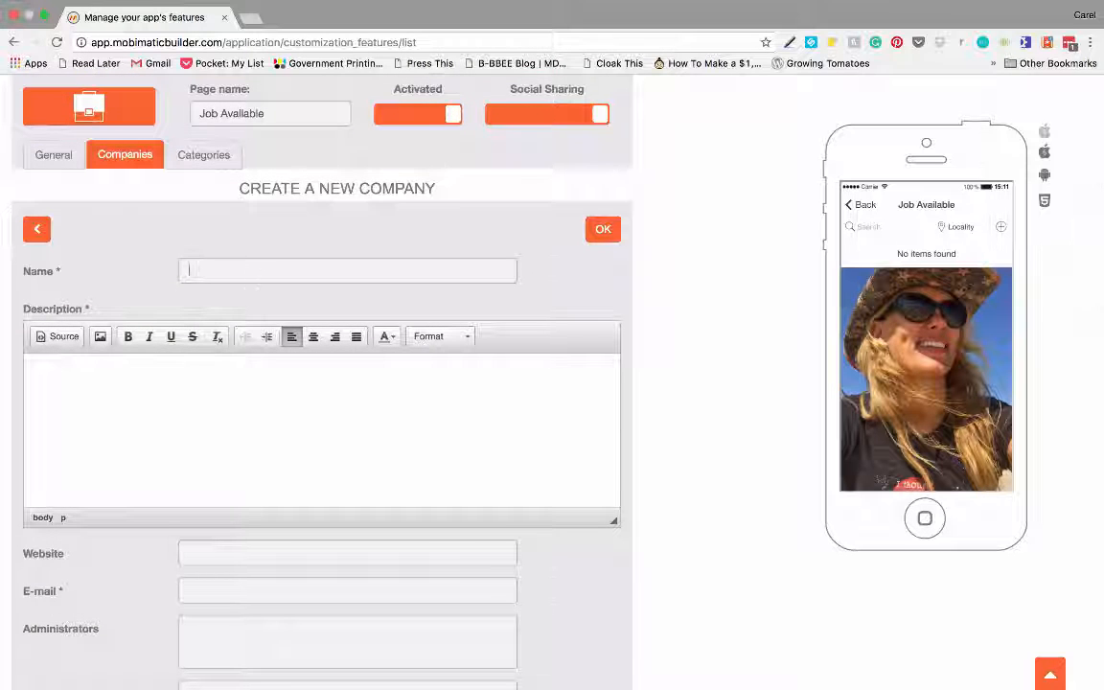
{"action": "type", "text": "My Co"}
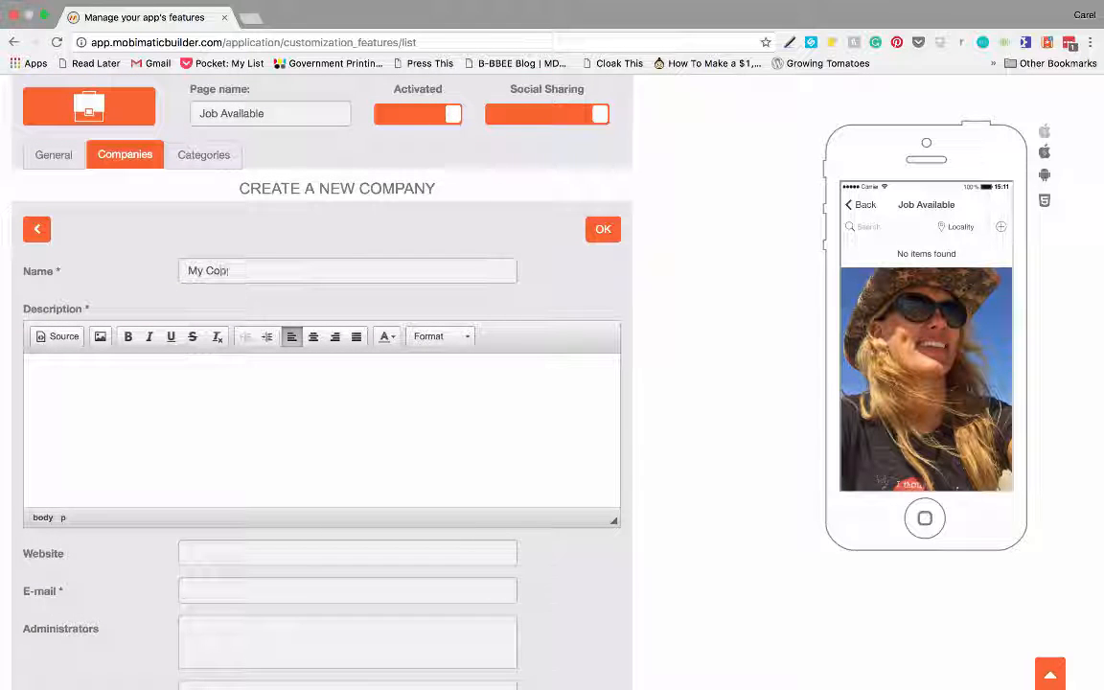
{"action": "type", "text": "mpa"}
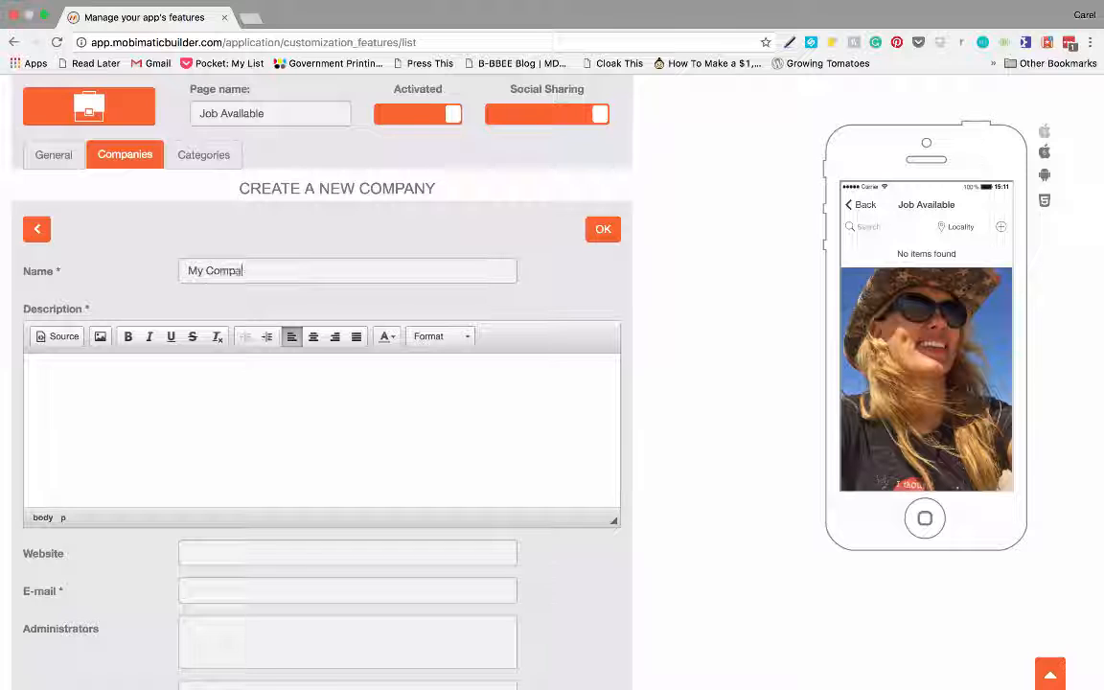
{"action": "type", "text": "ny"}
{"action": "left_click", "coordinate": [115, 372]}
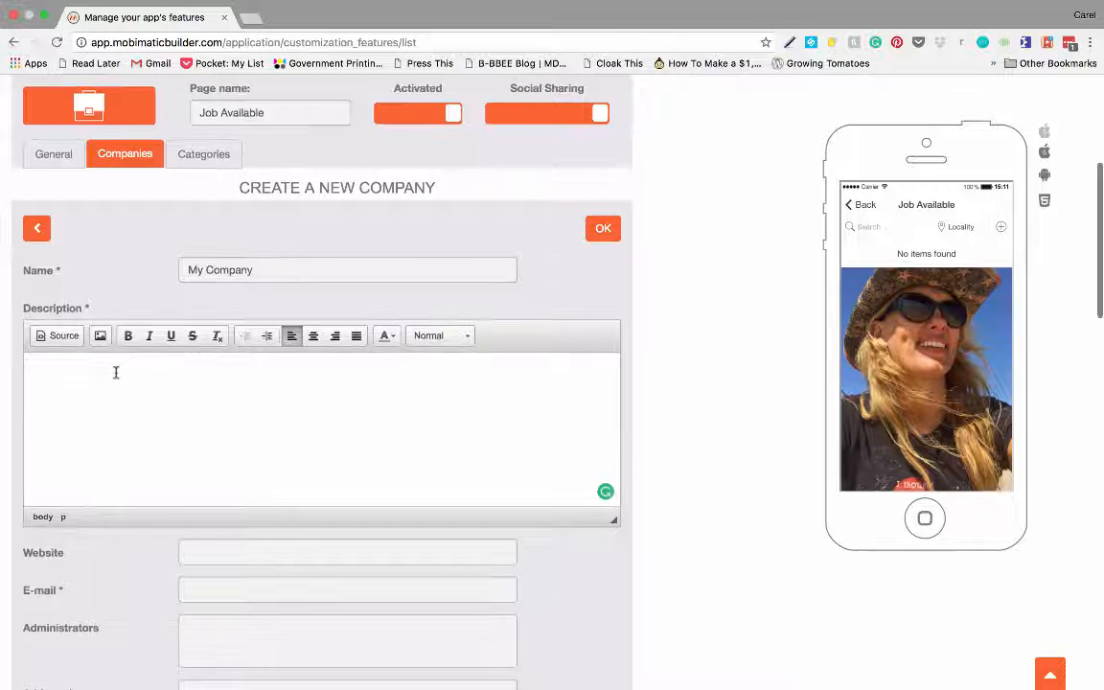
{"action": "type", "text": "Big "}
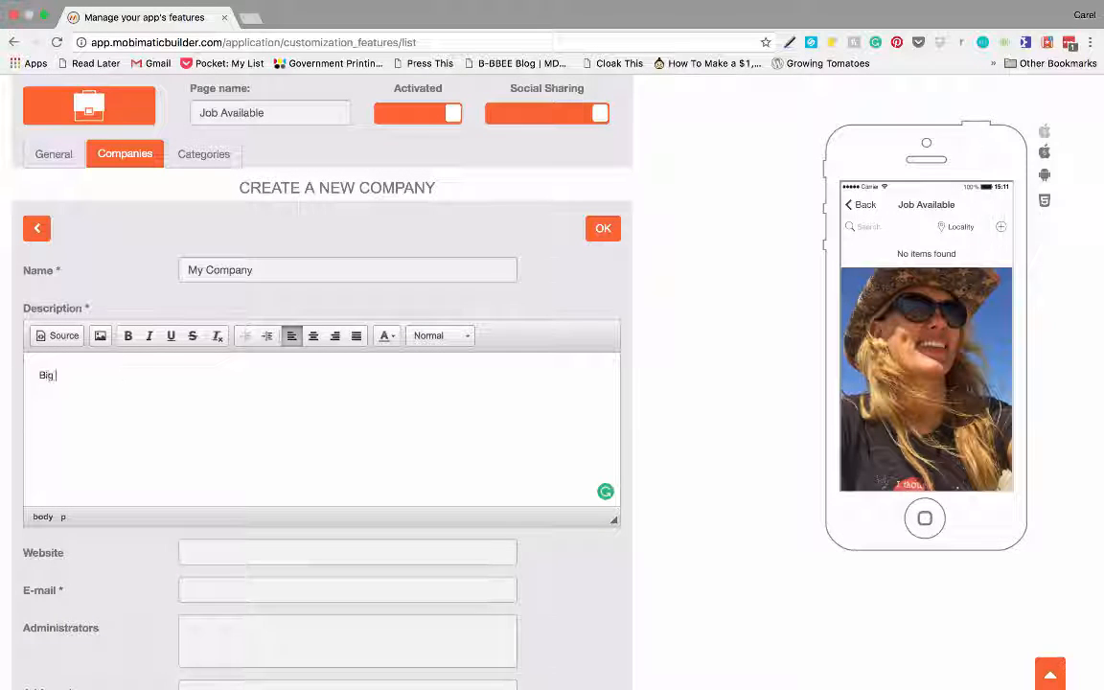
{"action": "type", "text": "Company"}
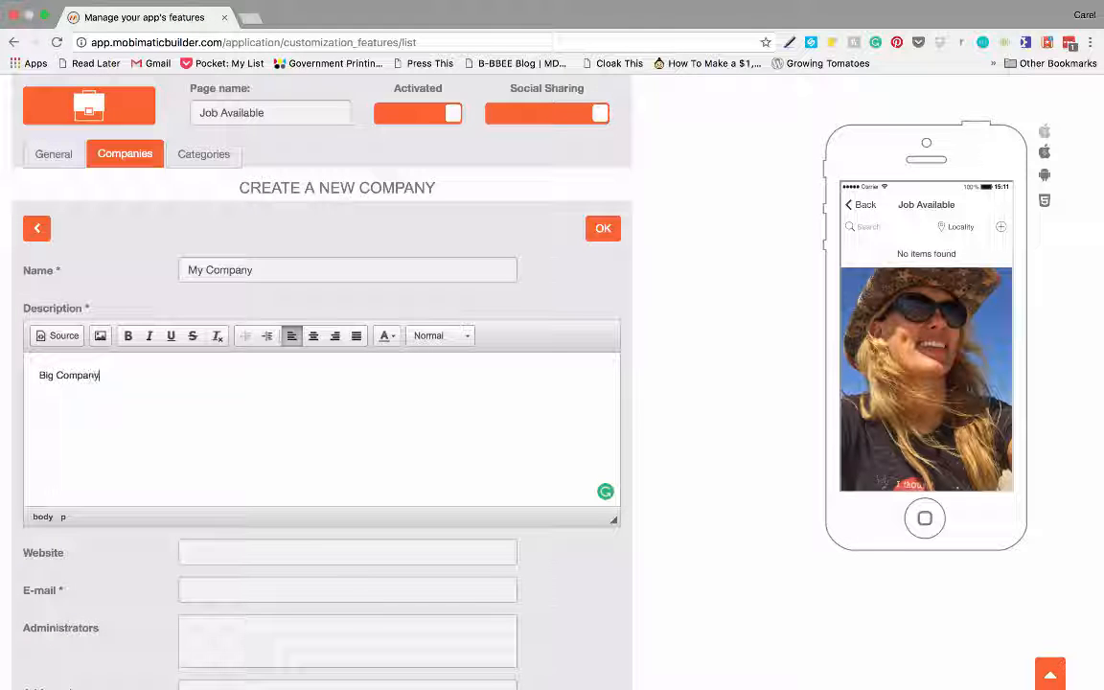
- Fill in the company's contact e-mail and street address
{"action": "scroll", "coordinate": [165, 376], "scroll_direction": "down", "scroll_amount": 5}
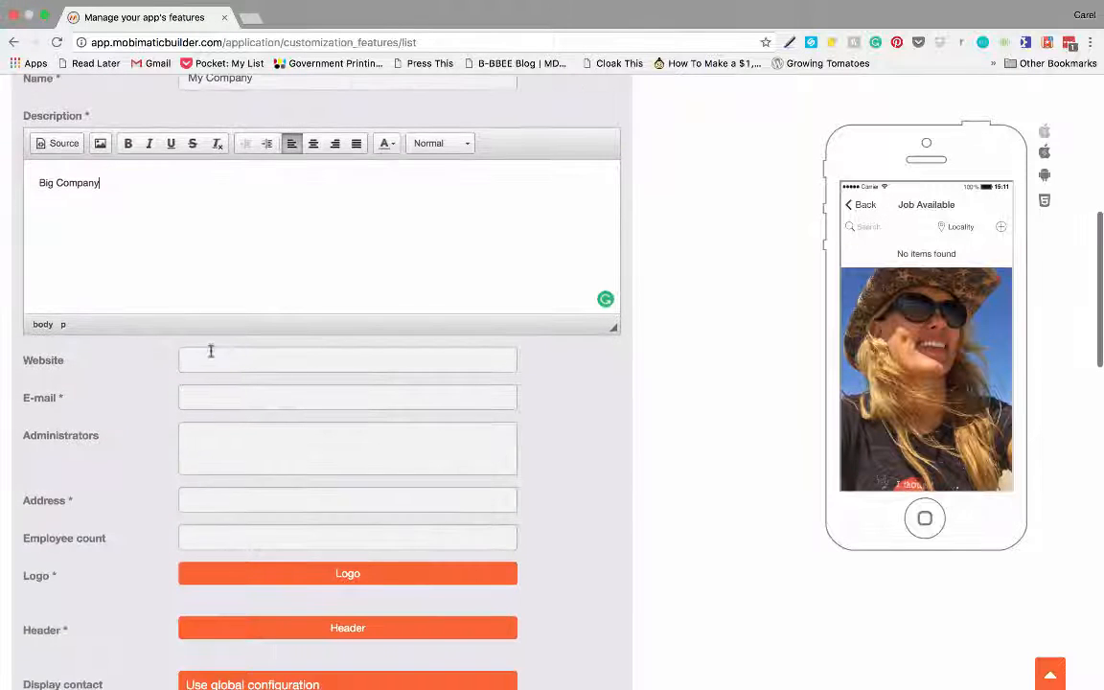
{"action": "left_click", "coordinate": [219, 317]}
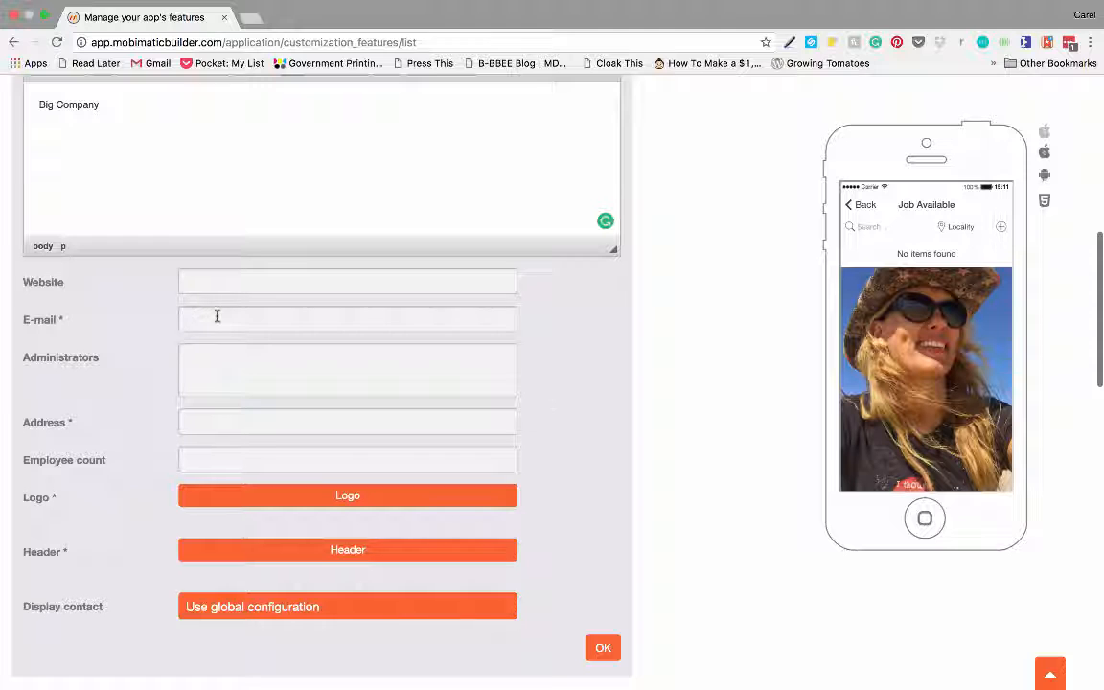
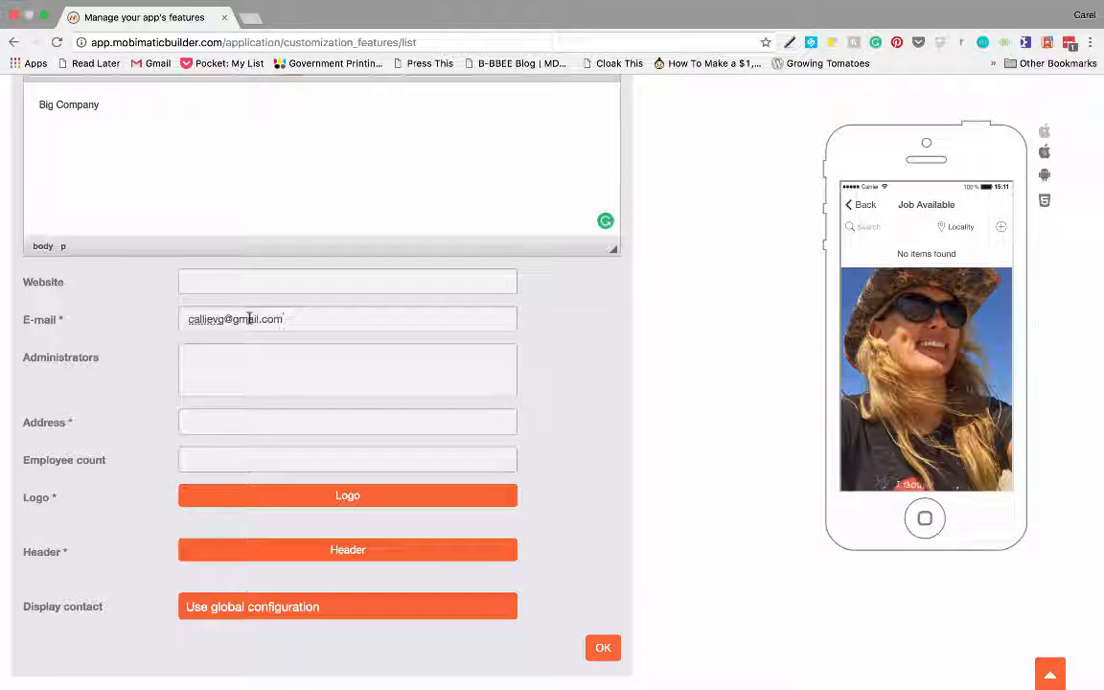
{"action": "scroll", "coordinate": [251, 345], "scroll_direction": "down", "scroll_amount": 2}
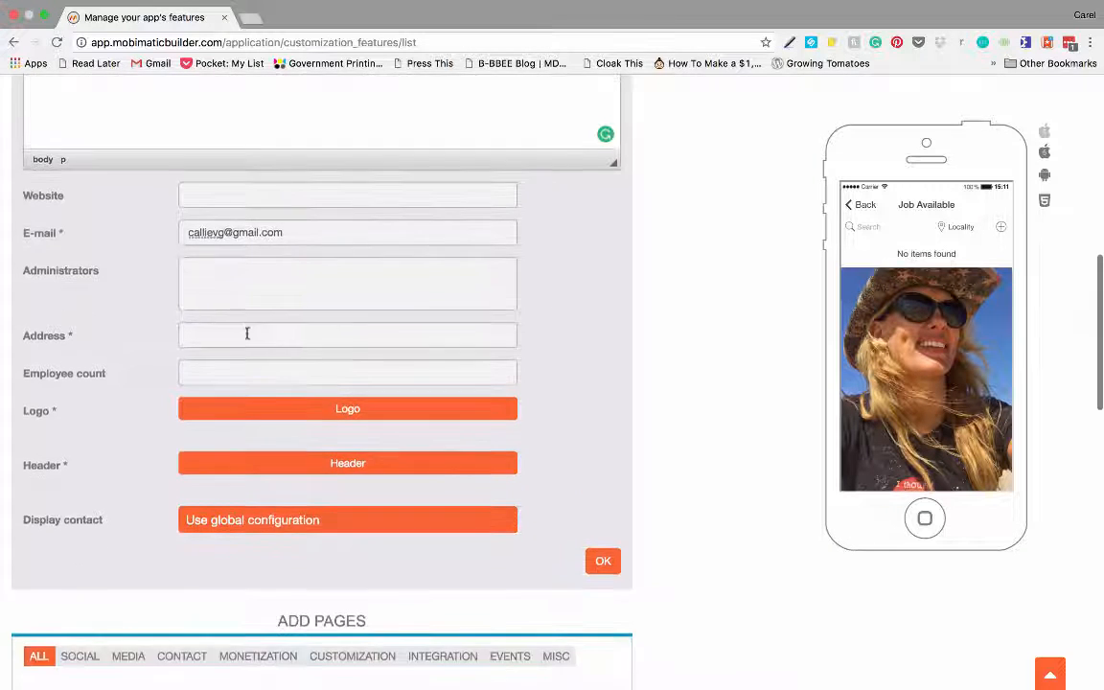
{"action": "left_click", "coordinate": [227, 328]}
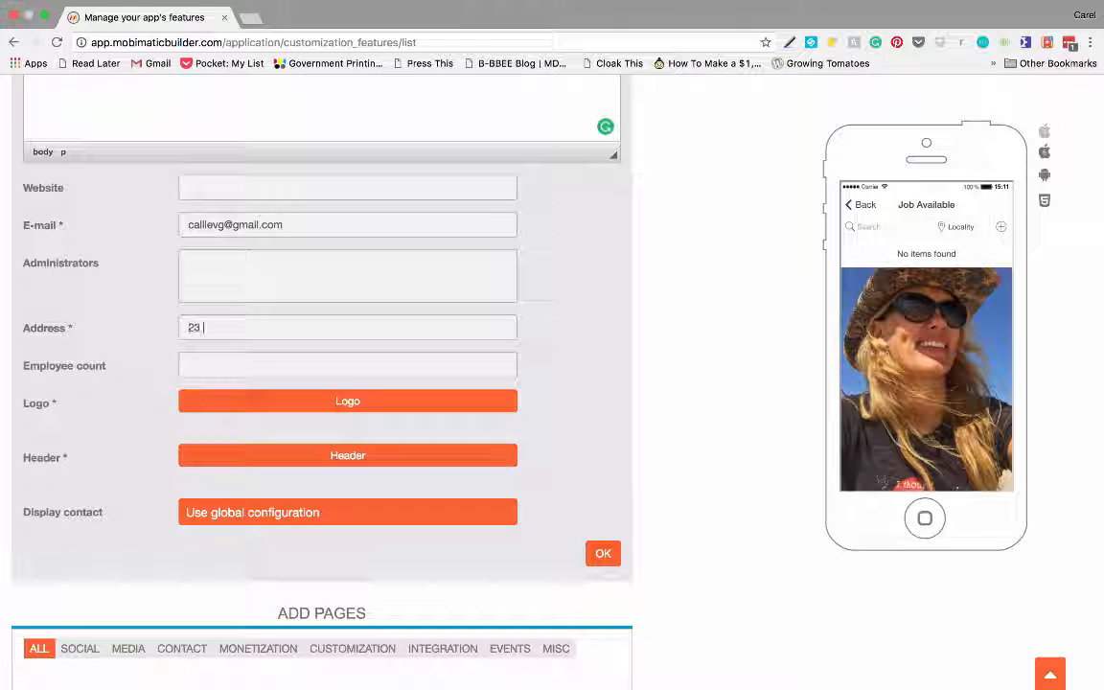
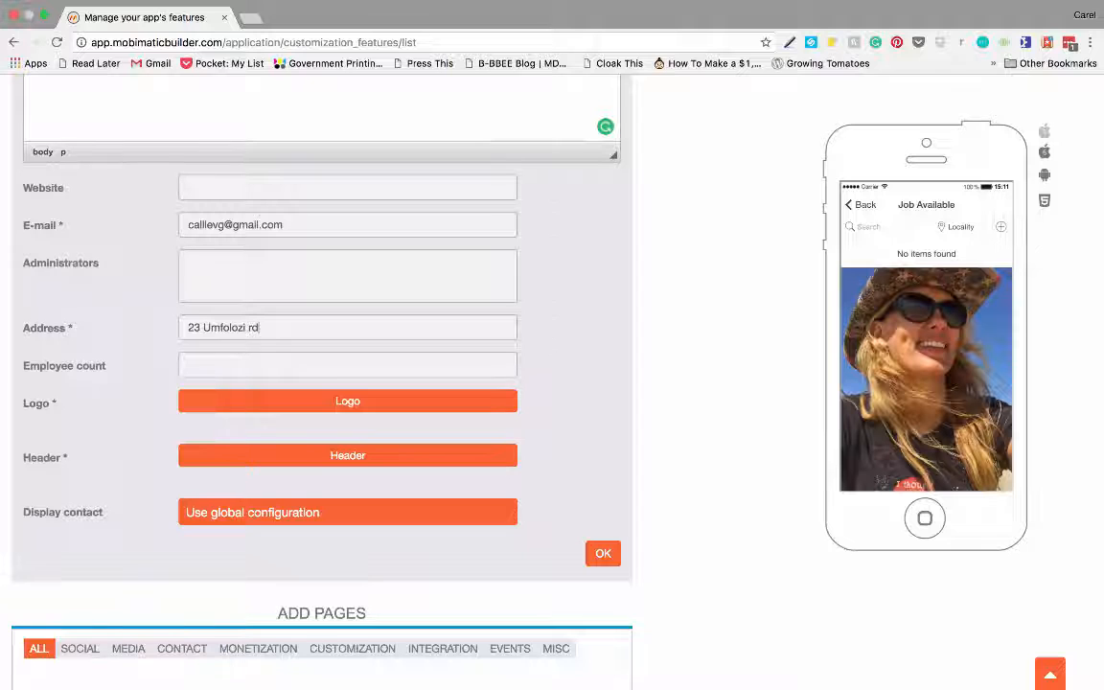
{"action": "left_click", "coordinate": [270, 375]}
{"action": "scroll", "coordinate": [263, 358], "scroll_direction": "down", "scroll_amount": 2}
- Upload the Red's Java House photo as the company logo
{"action": "scroll", "coordinate": [261, 358], "scroll_direction": "down", "scroll_amount": 1}
{"action": "left_click", "coordinate": [350, 291]}
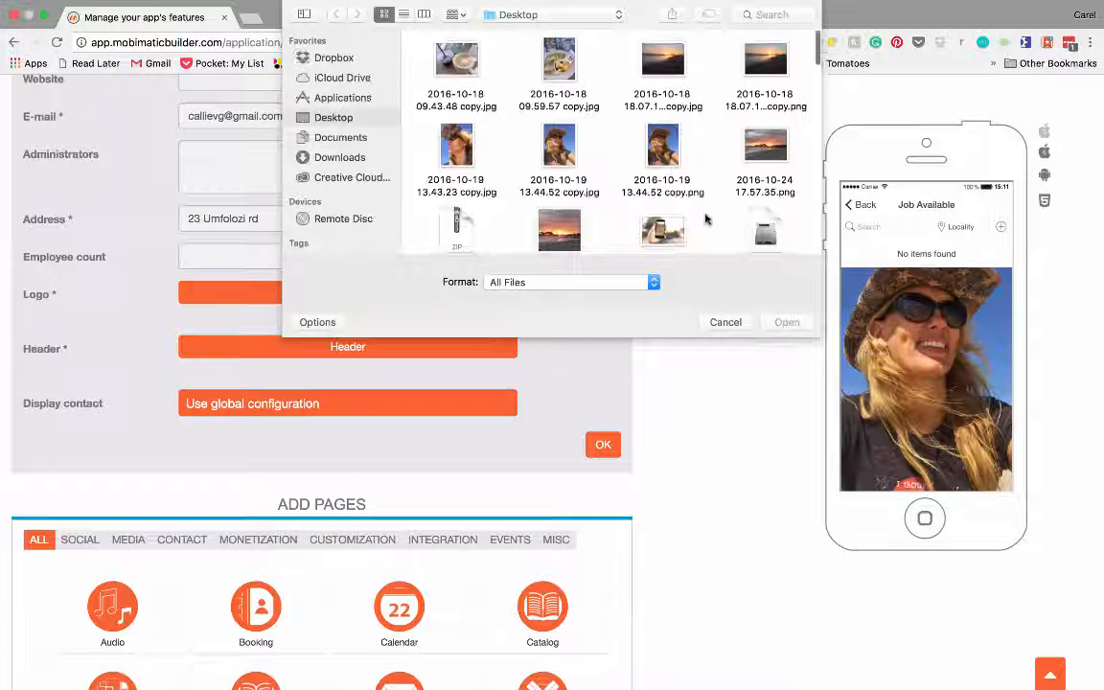
{"action": "scroll", "coordinate": [621, 197], "scroll_direction": "down", "scroll_amount": 5}
{"action": "scroll", "coordinate": [695, 192], "scroll_direction": "up", "scroll_amount": 3}
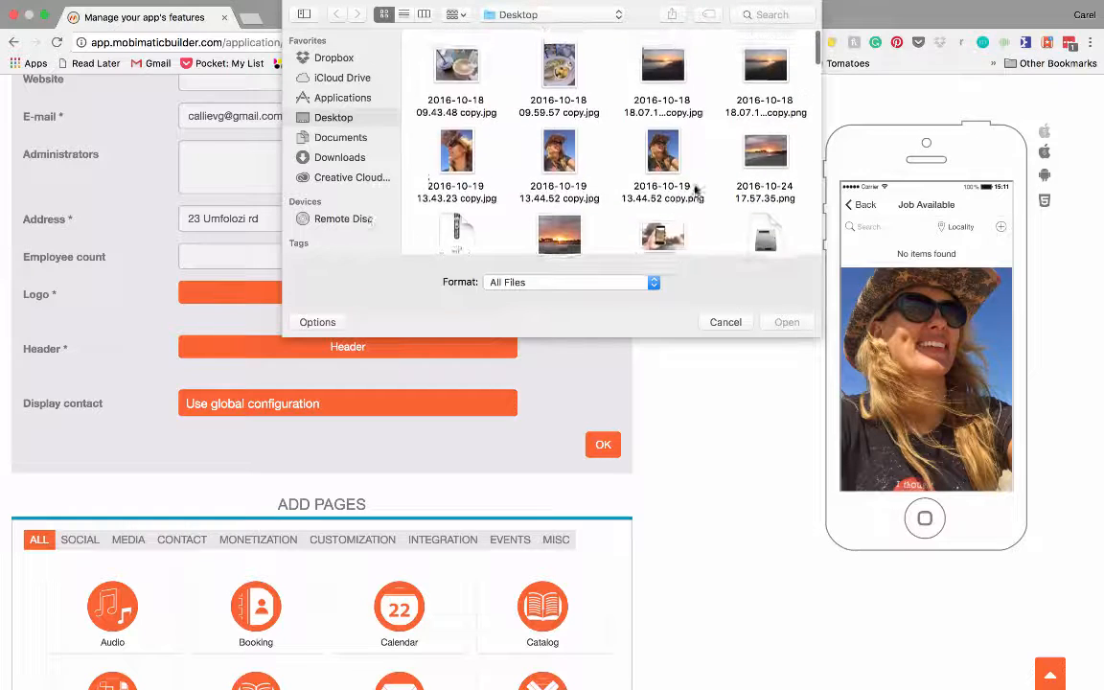
{"action": "scroll", "coordinate": [694, 192], "scroll_direction": "down", "scroll_amount": 5}
{"action": "scroll", "coordinate": [695, 190], "scroll_direction": "down", "scroll_amount": 5}
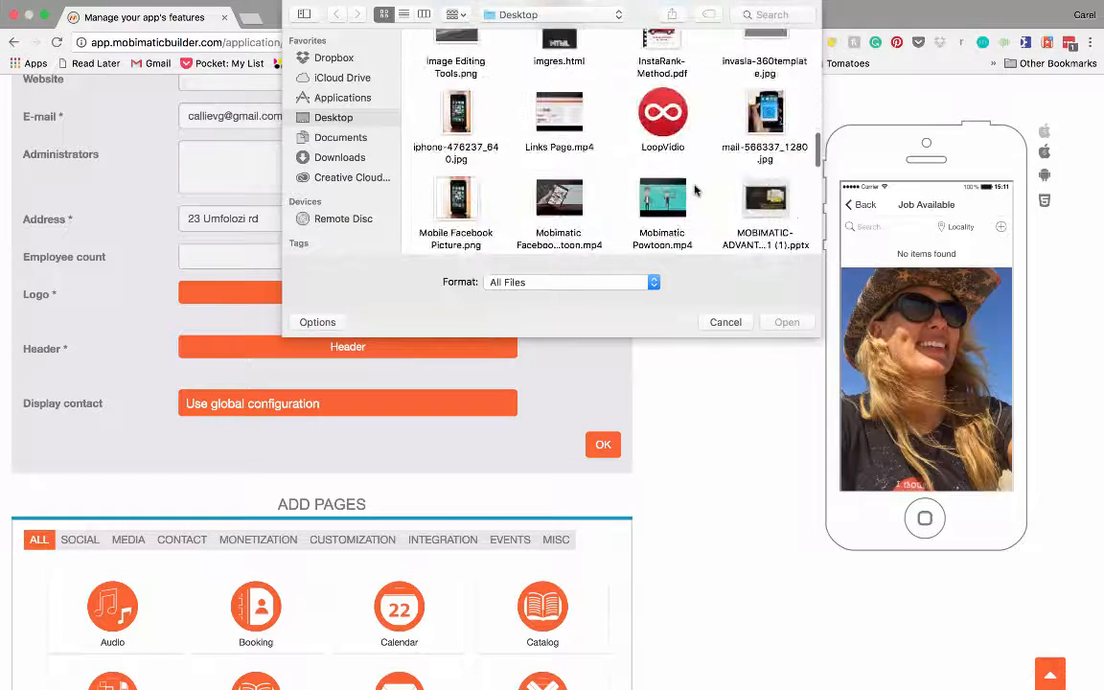
{"action": "scroll", "coordinate": [694, 190], "scroll_direction": "down", "scroll_amount": 5}
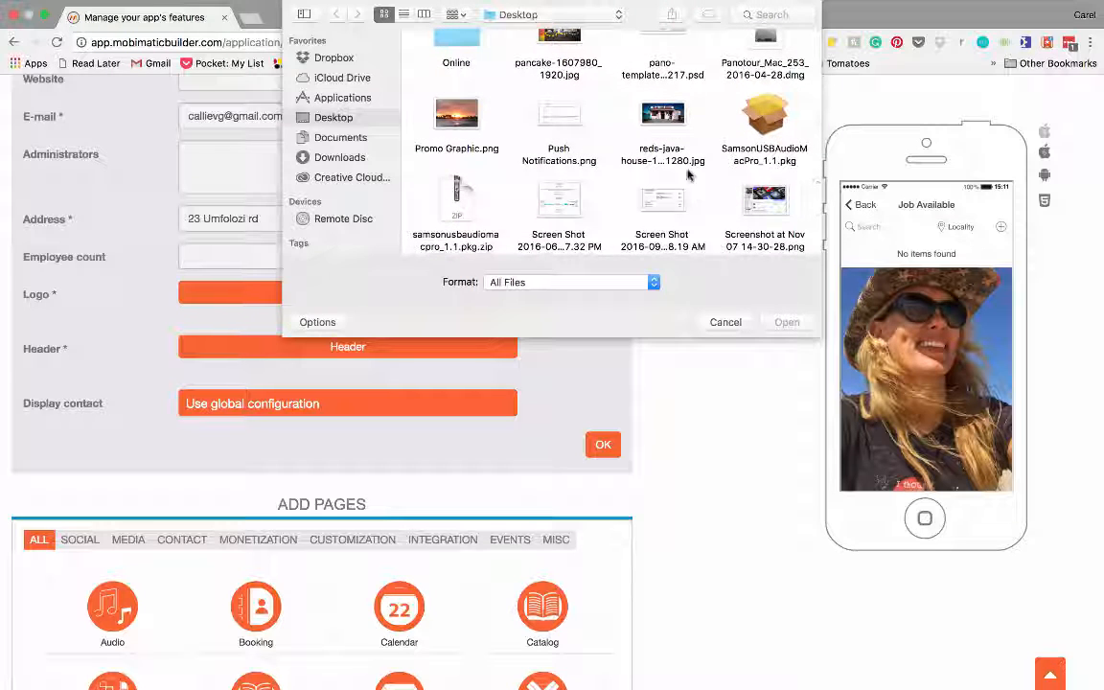
{"action": "left_click", "coordinate": [668, 117]}
{"action": "left_click", "coordinate": [784, 322]}
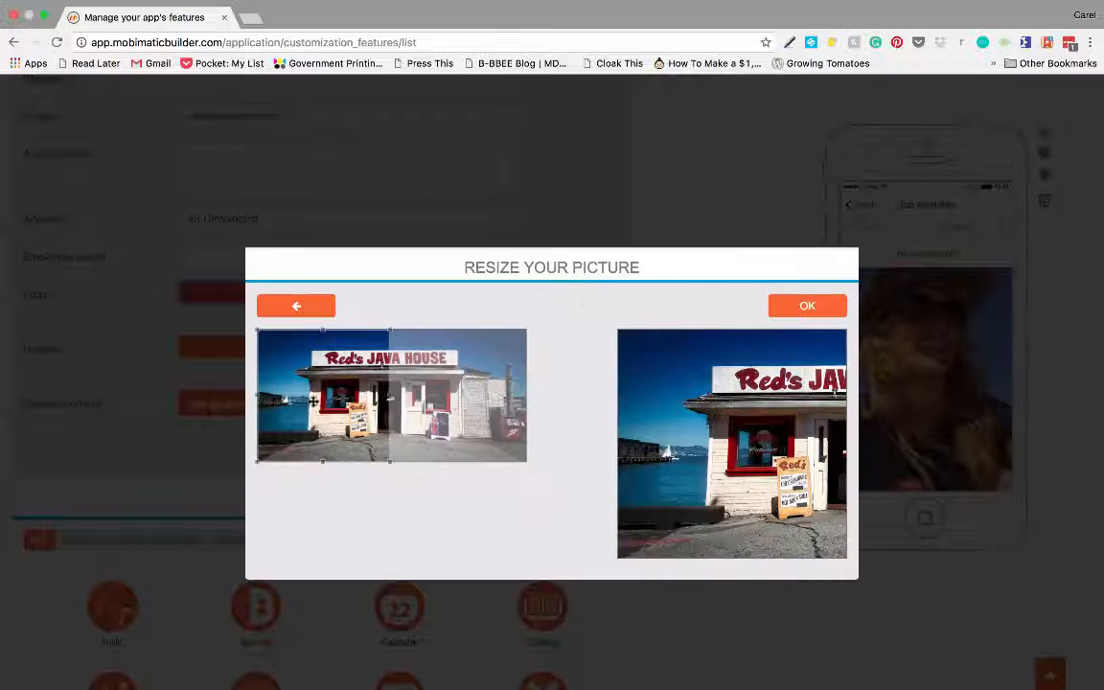
{"action": "left_click", "coordinate": [795, 305]}
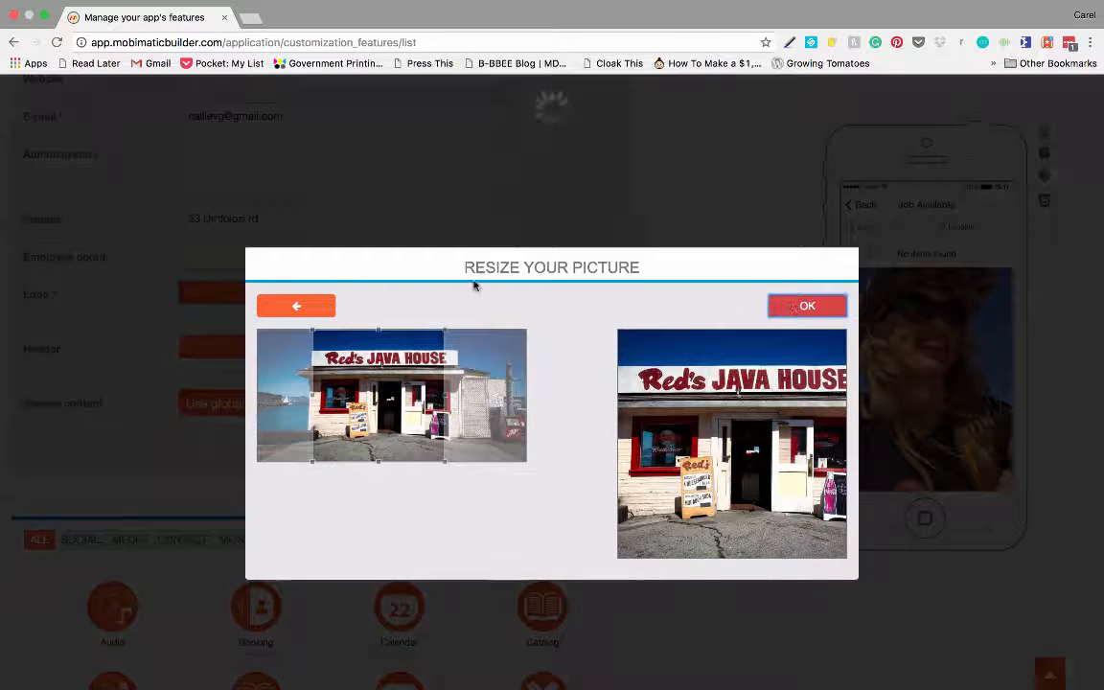
- Upload apple-490485_1920.jpg as the company header picture
{"action": "scroll", "coordinate": [461, 370], "scroll_direction": "down", "scroll_amount": 3}
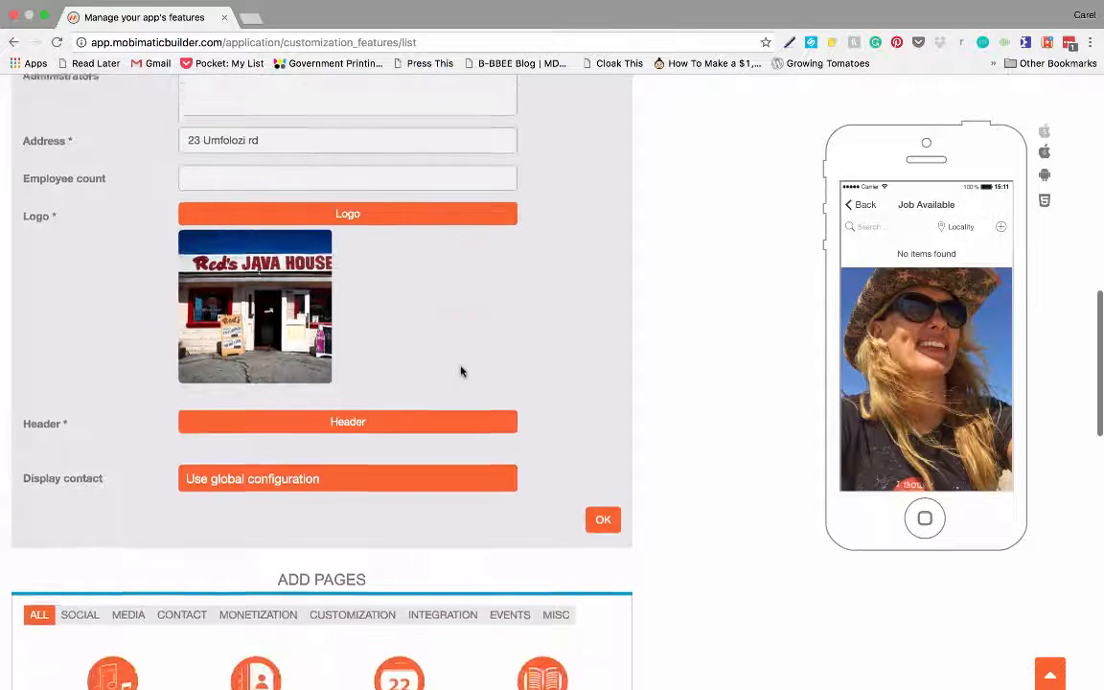
{"action": "left_click", "coordinate": [353, 379]}
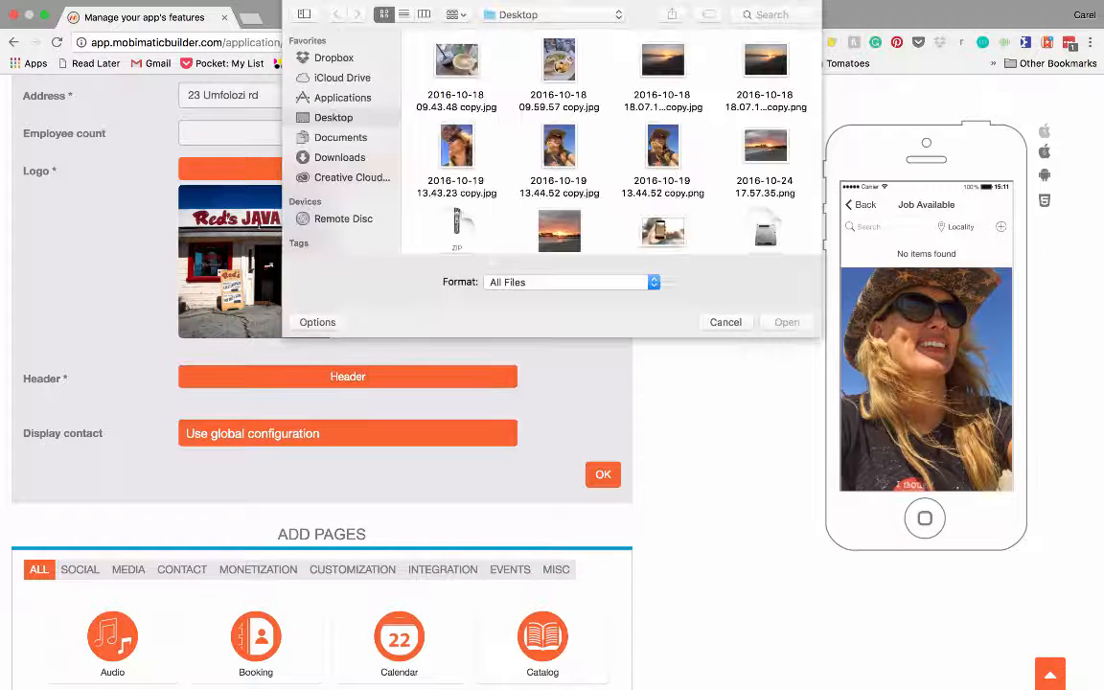
{"action": "scroll", "coordinate": [639, 182], "scroll_direction": "down", "scroll_amount": 4}
{"action": "left_click", "coordinate": [662, 96]}
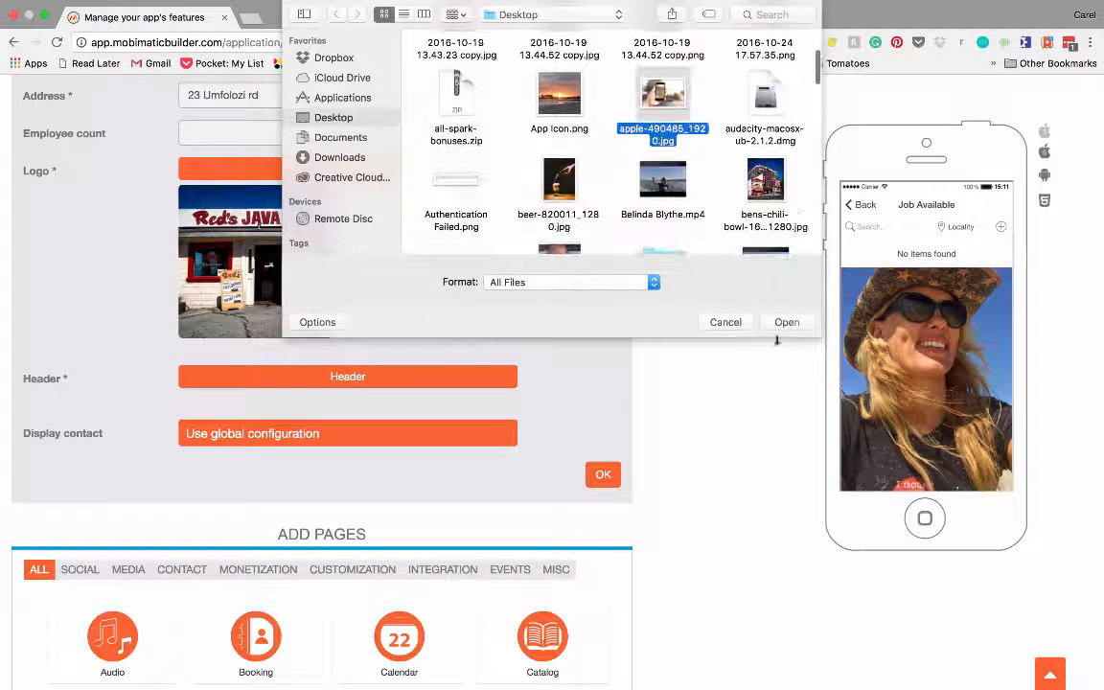
{"action": "left_click", "coordinate": [784, 323]}
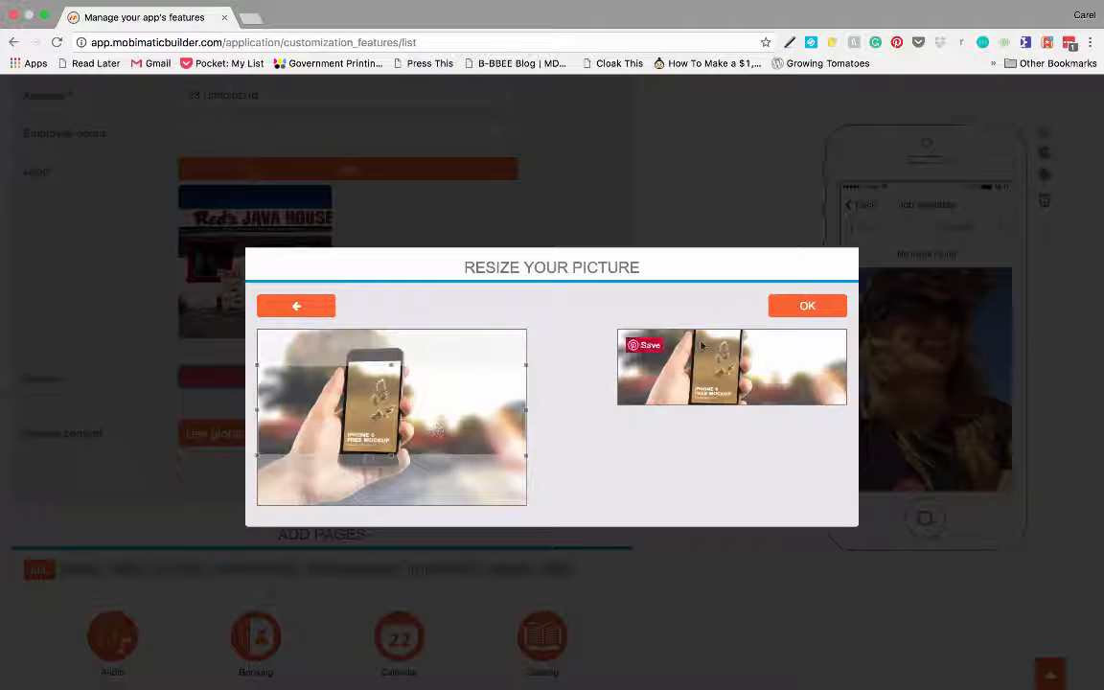
{"action": "left_click", "coordinate": [807, 305]}
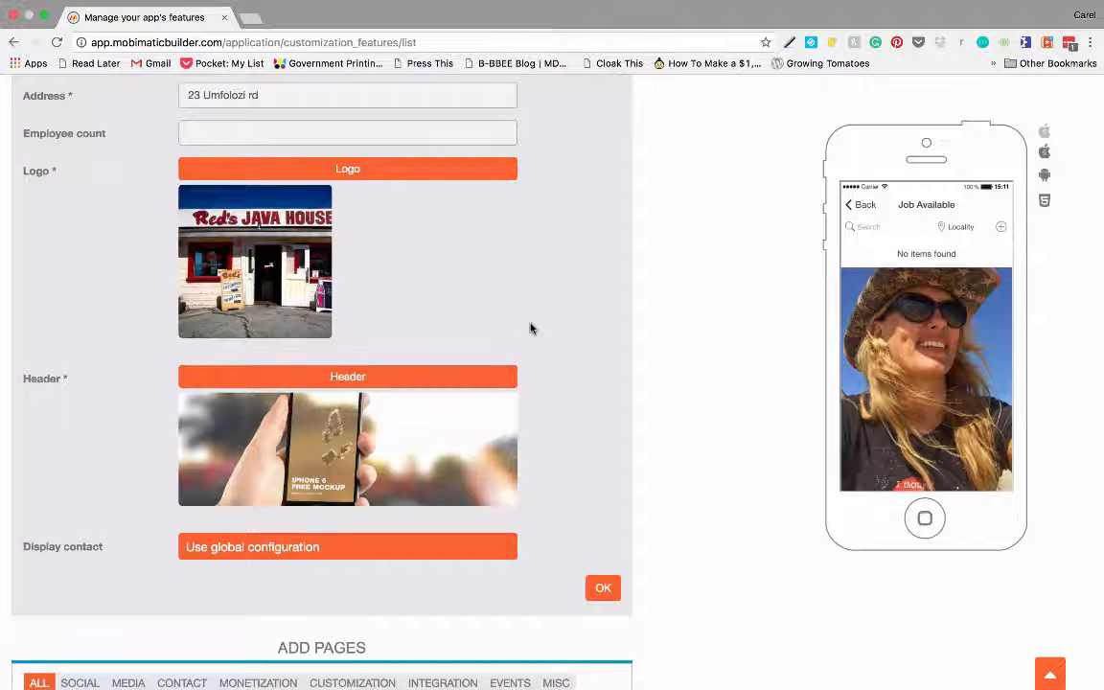
{"action": "scroll", "coordinate": [532, 328], "scroll_direction": "down", "scroll_amount": 3}
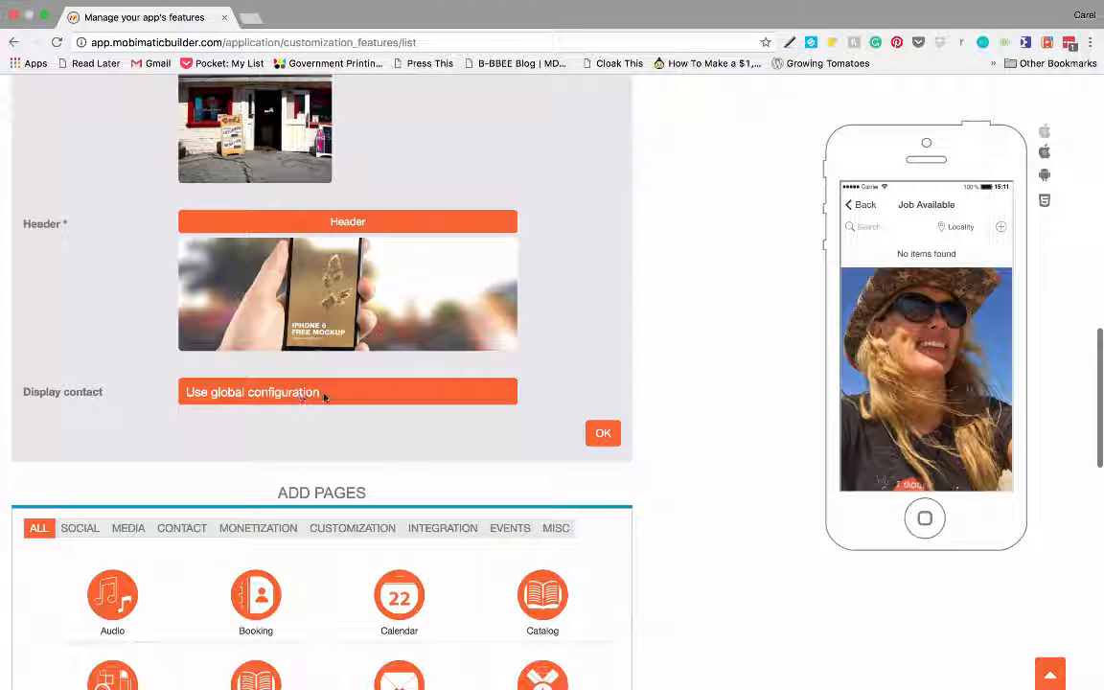
- Save My Company, then step through the Companies, Positions and Categories sections
{"action": "left_click", "coordinate": [602, 434]}
{"action": "scroll", "coordinate": [565, 342], "scroll_direction": "down", "scroll_amount": 10}
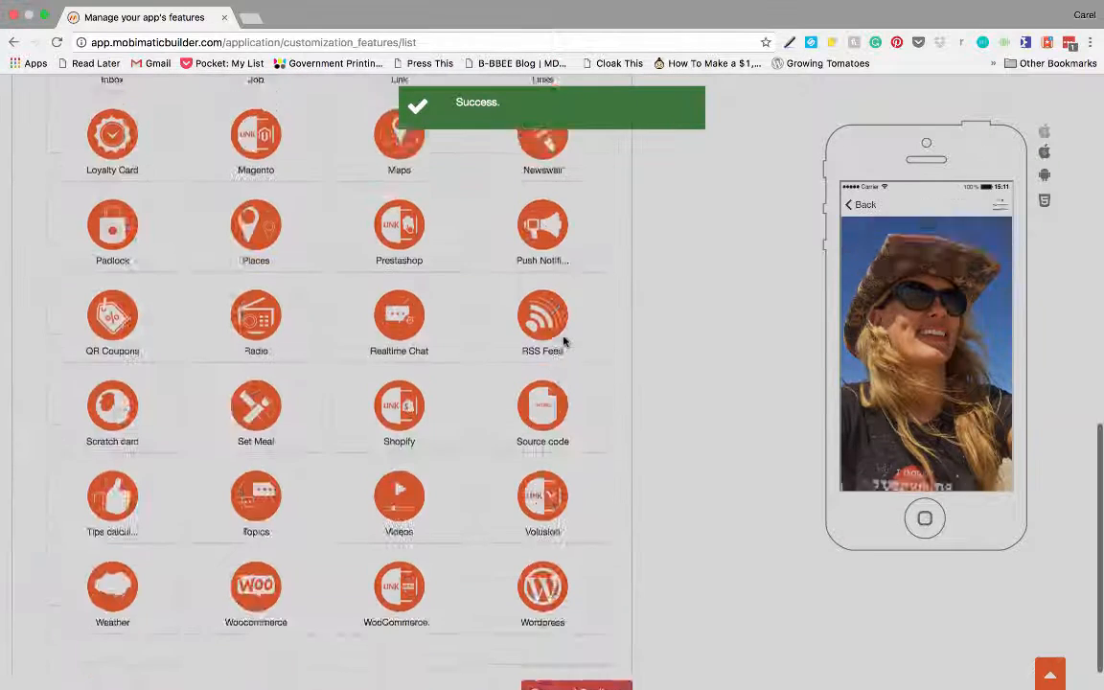
{"action": "scroll", "coordinate": [564, 342], "scroll_direction": "up", "scroll_amount": 4}
{"action": "scroll", "coordinate": [564, 342], "scroll_direction": "up", "scroll_amount": 3}
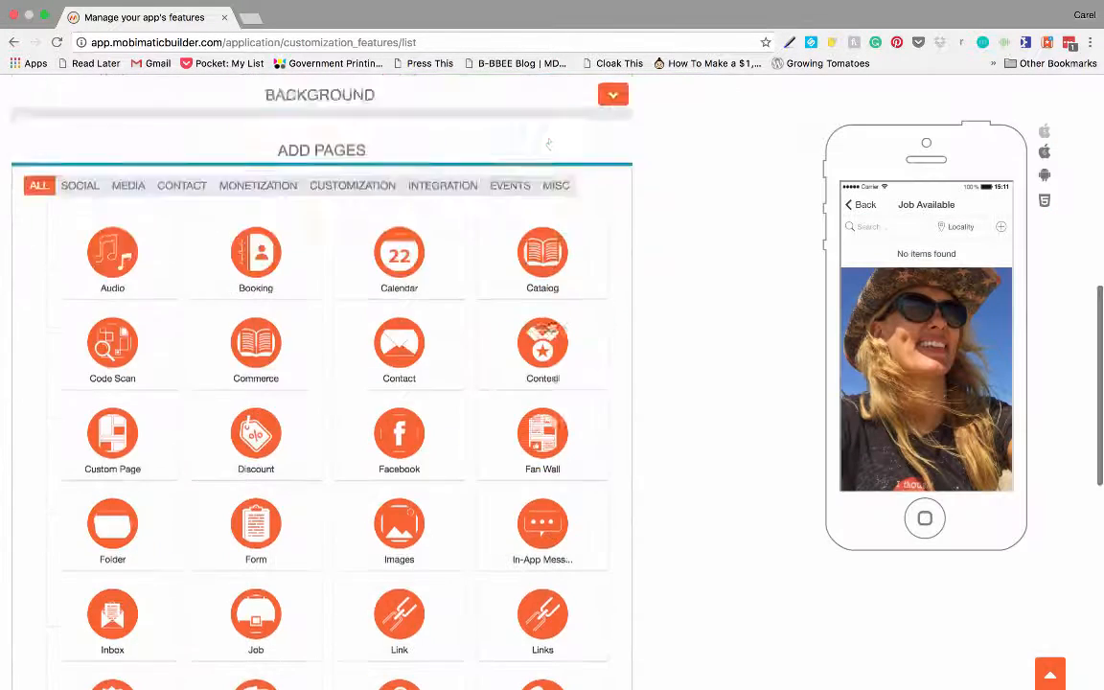
{"action": "scroll", "coordinate": [549, 323], "scroll_direction": "up", "scroll_amount": 4}
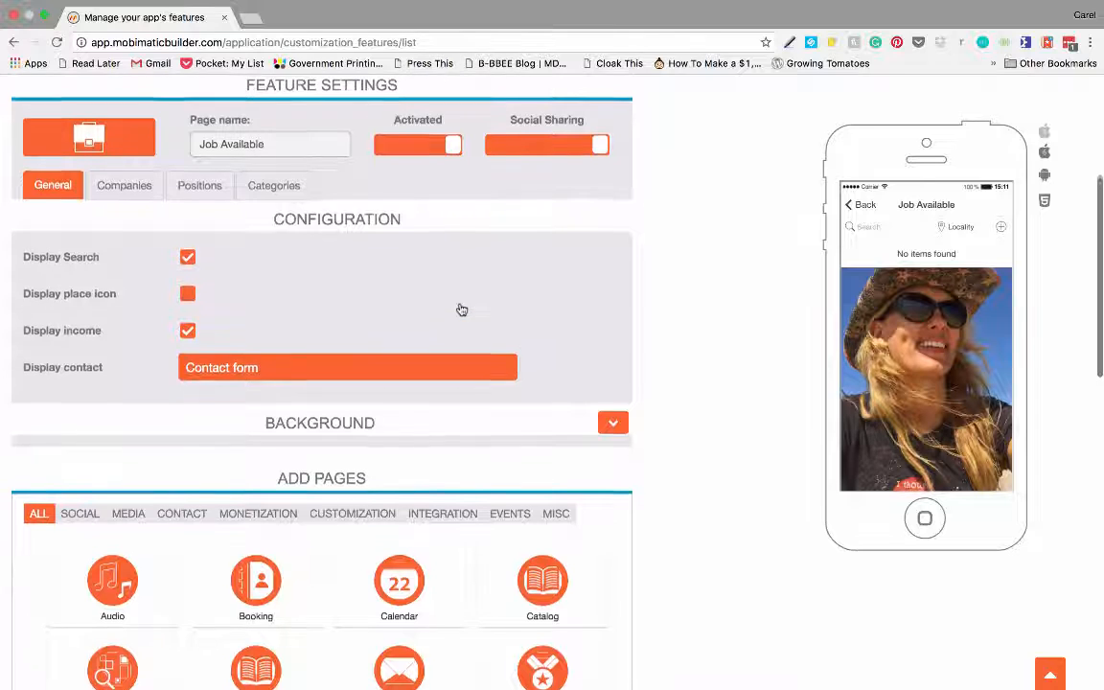
{"action": "left_click", "coordinate": [125, 192]}
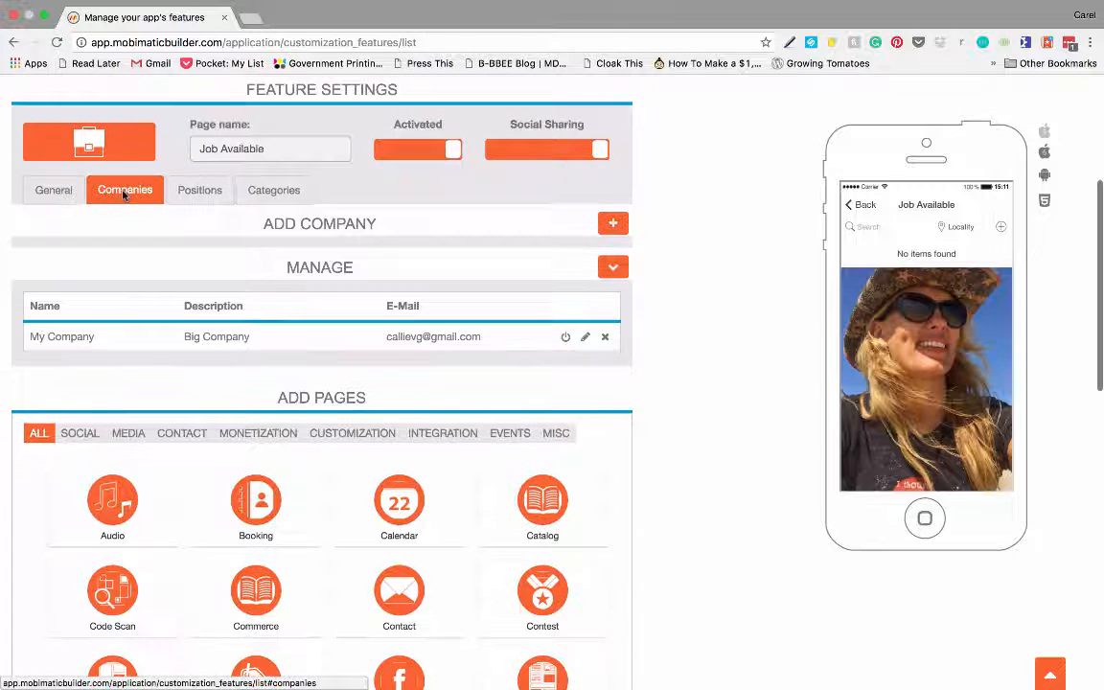
{"action": "left_click", "coordinate": [201, 191]}
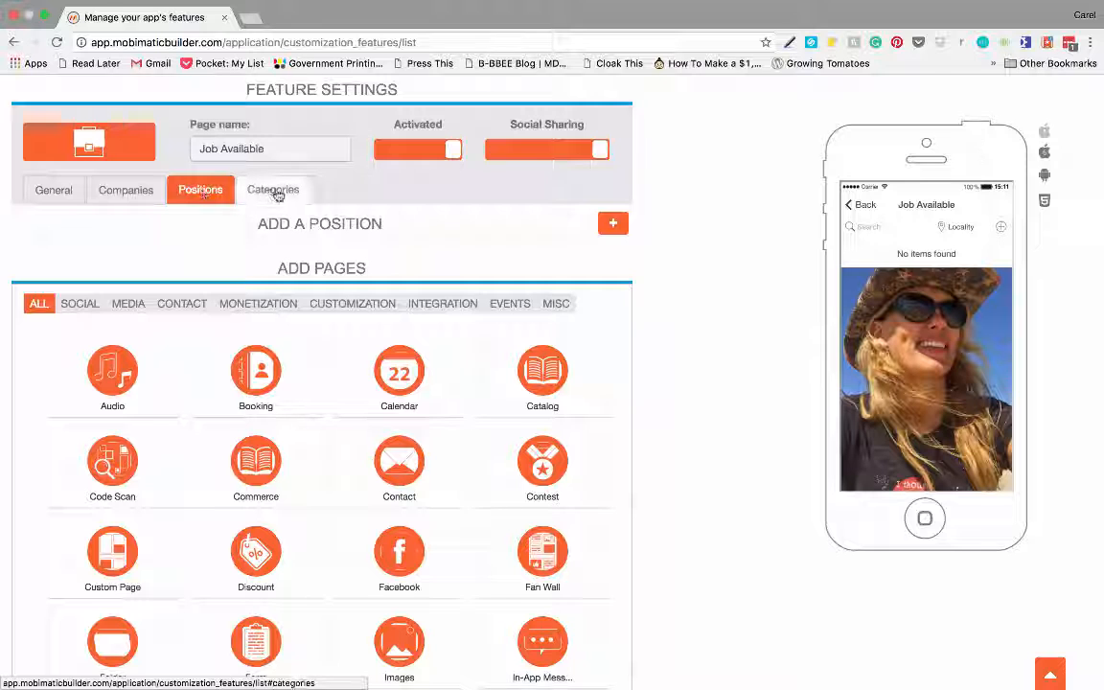
{"action": "left_click", "coordinate": [275, 190]}
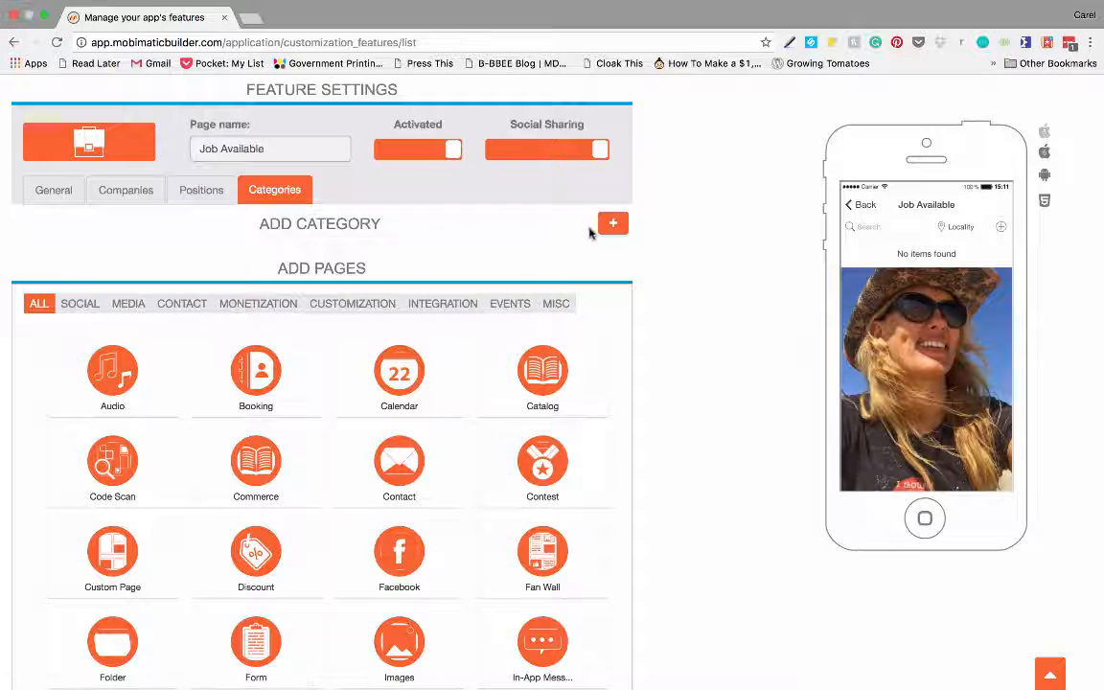
- Create a new category named 'Marketing' with the description 'Clever people'
{"action": "left_click", "coordinate": [613, 222]}
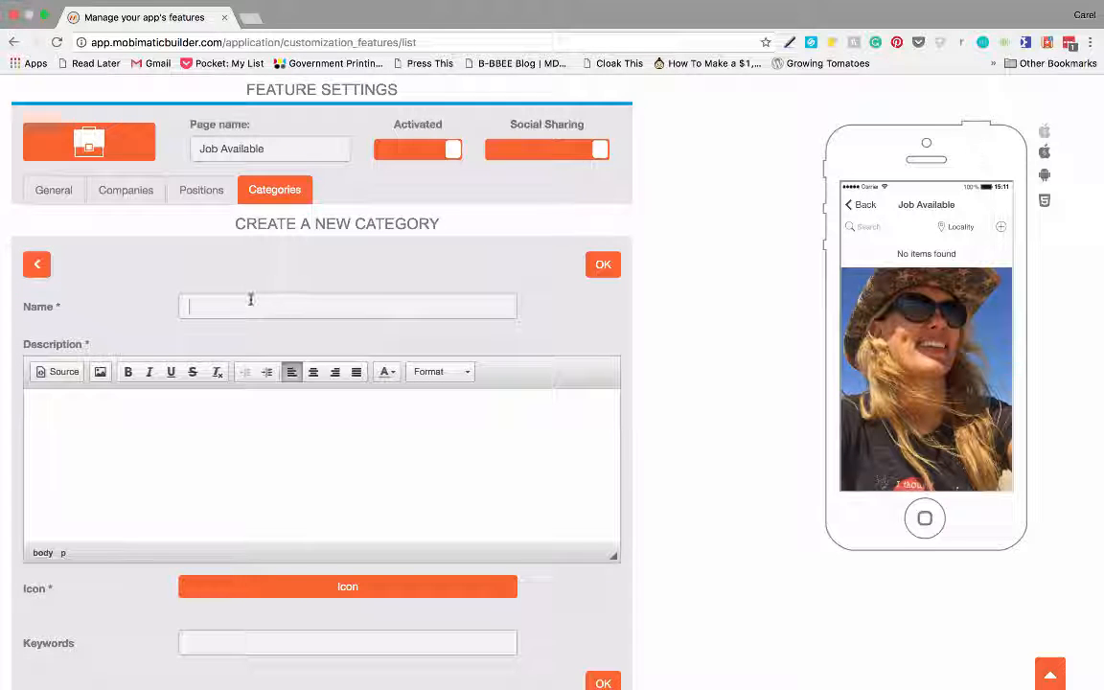
{"action": "type", "text": "Marke"}
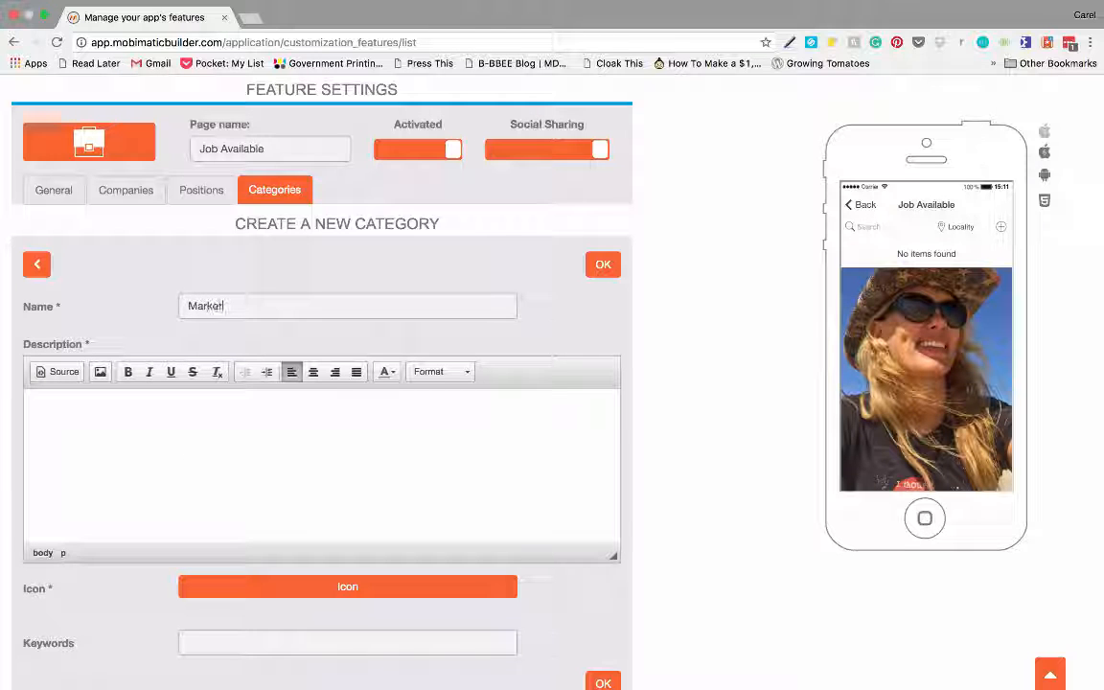
{"action": "type", "text": "ting"}
{"action": "left_click", "coordinate": [151, 414]}
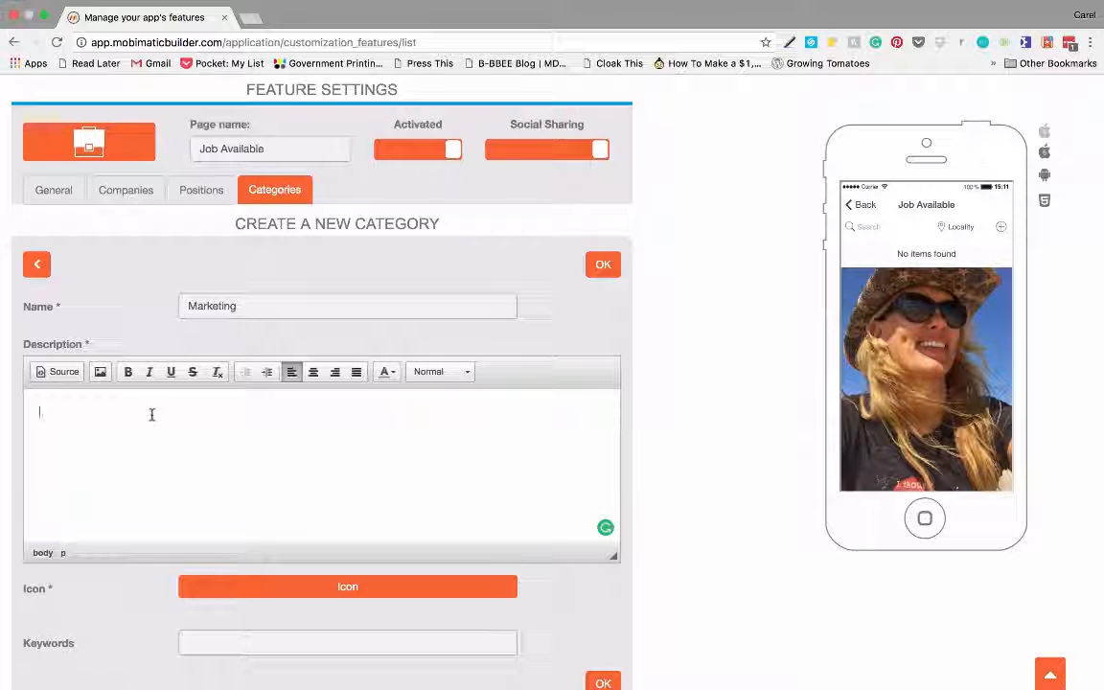
{"action": "type", "text": "lever"}
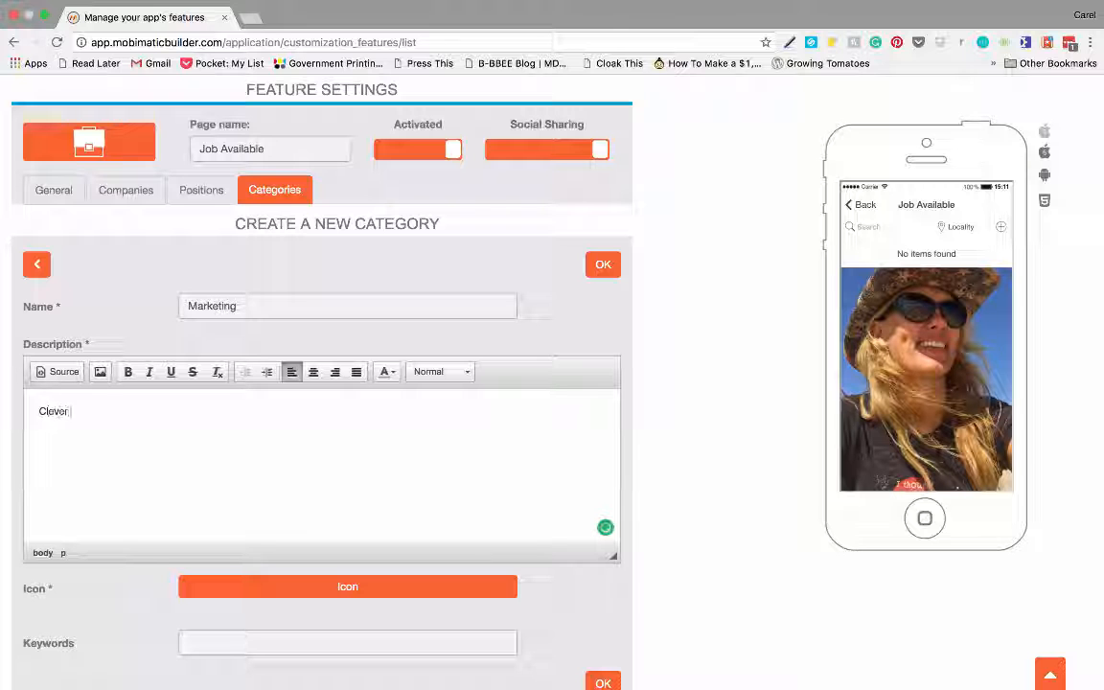
{"action": "type", "text": " people"}
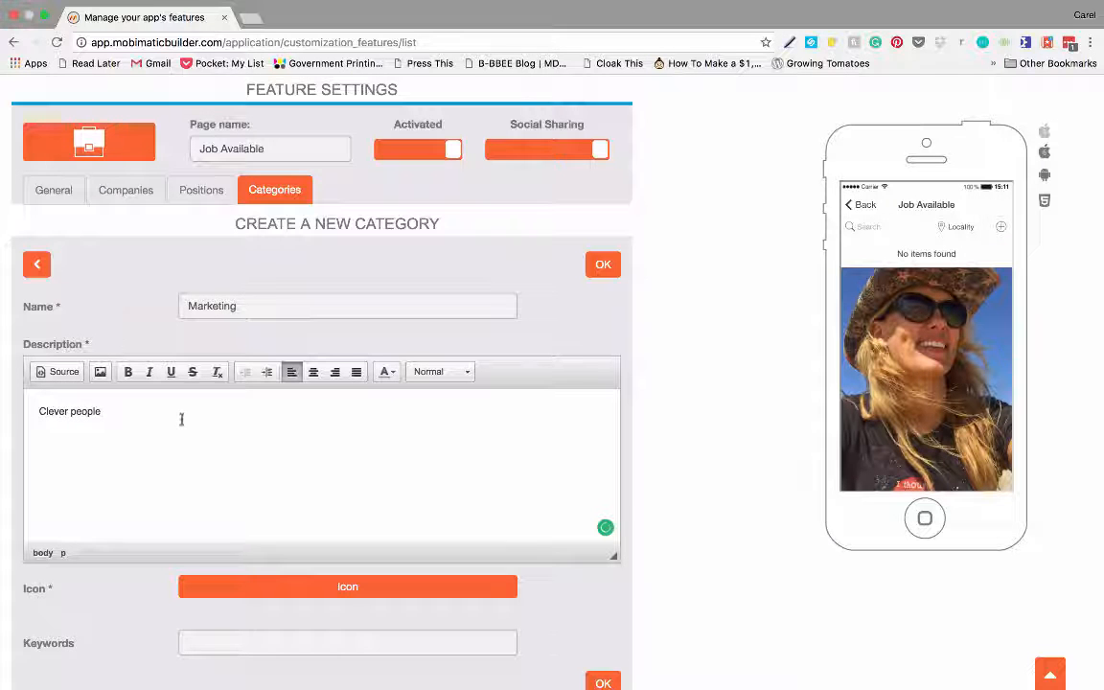
- Set mail-566337_1280.jpg as the category icon, add keyword Marketing, and save it
{"action": "scroll", "coordinate": [216, 404], "scroll_direction": "down", "scroll_amount": 3}
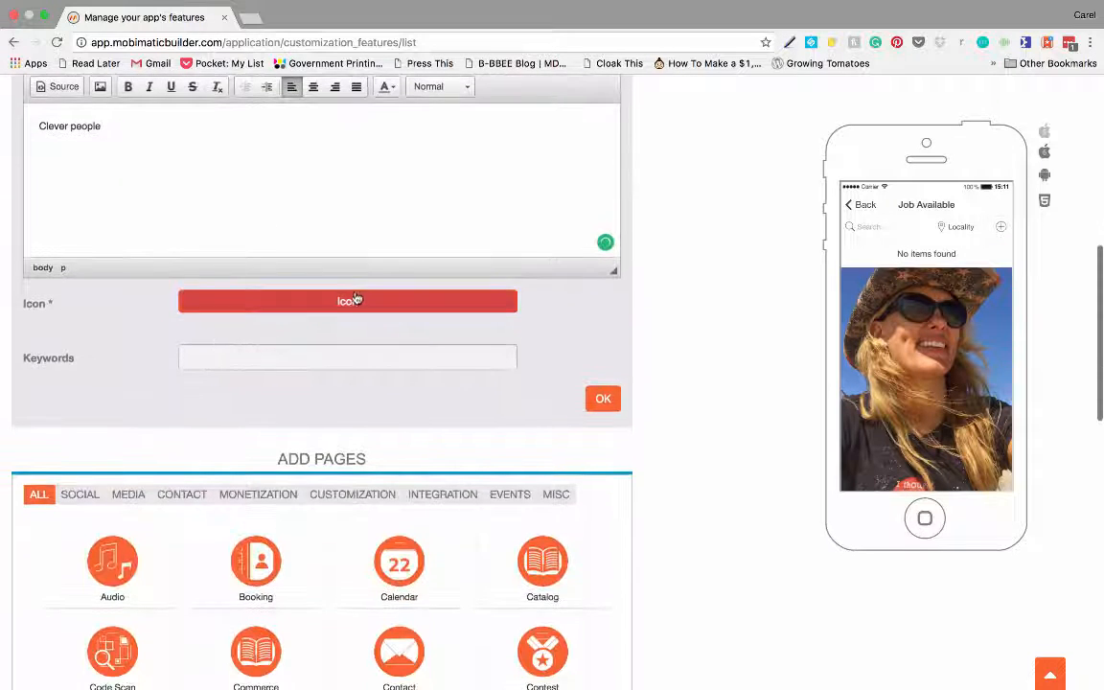
{"action": "left_click", "coordinate": [348, 305]}
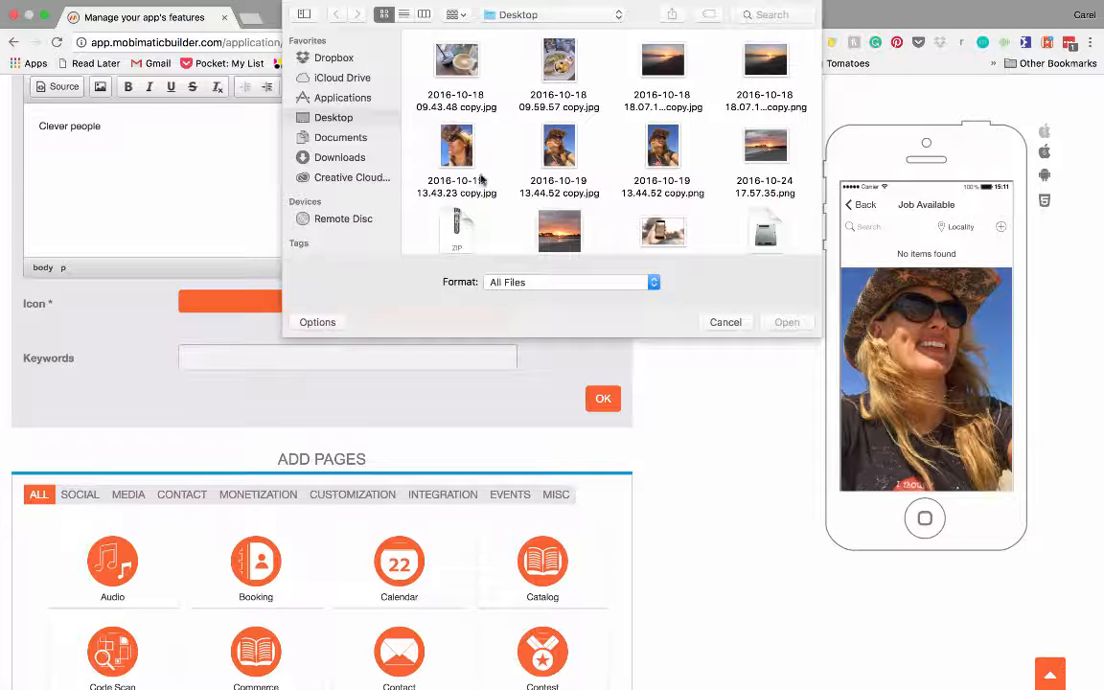
{"action": "scroll", "coordinate": [525, 201], "scroll_direction": "down", "scroll_amount": 3}
{"action": "scroll", "coordinate": [525, 201], "scroll_direction": "down", "scroll_amount": 10}
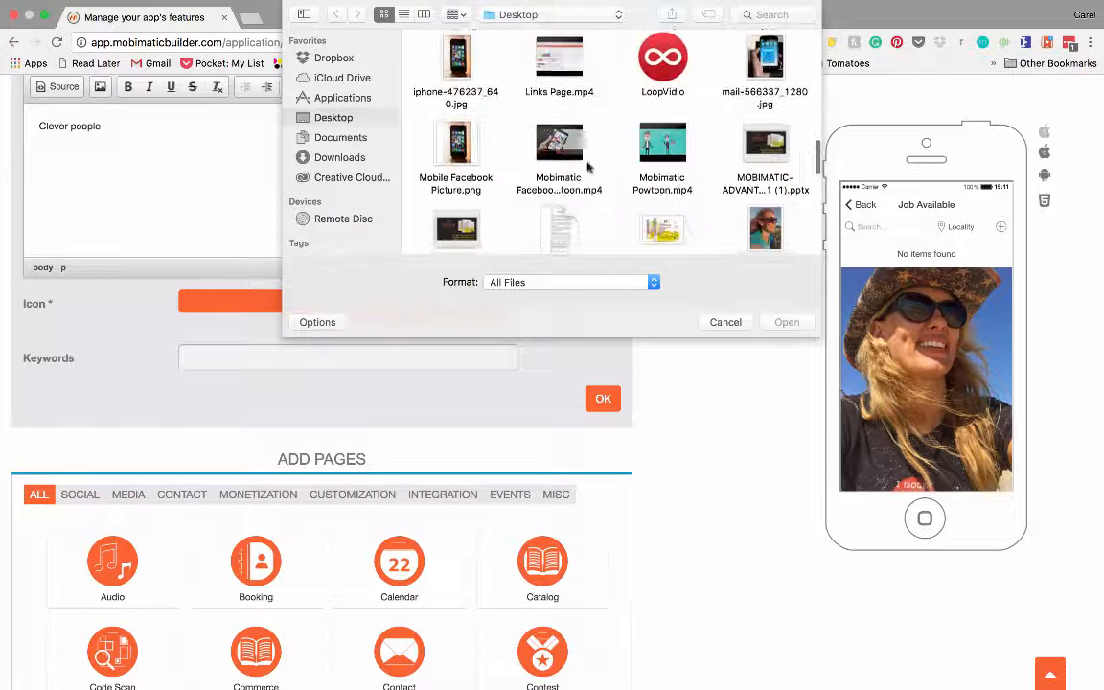
{"action": "left_click", "coordinate": [763, 58]}
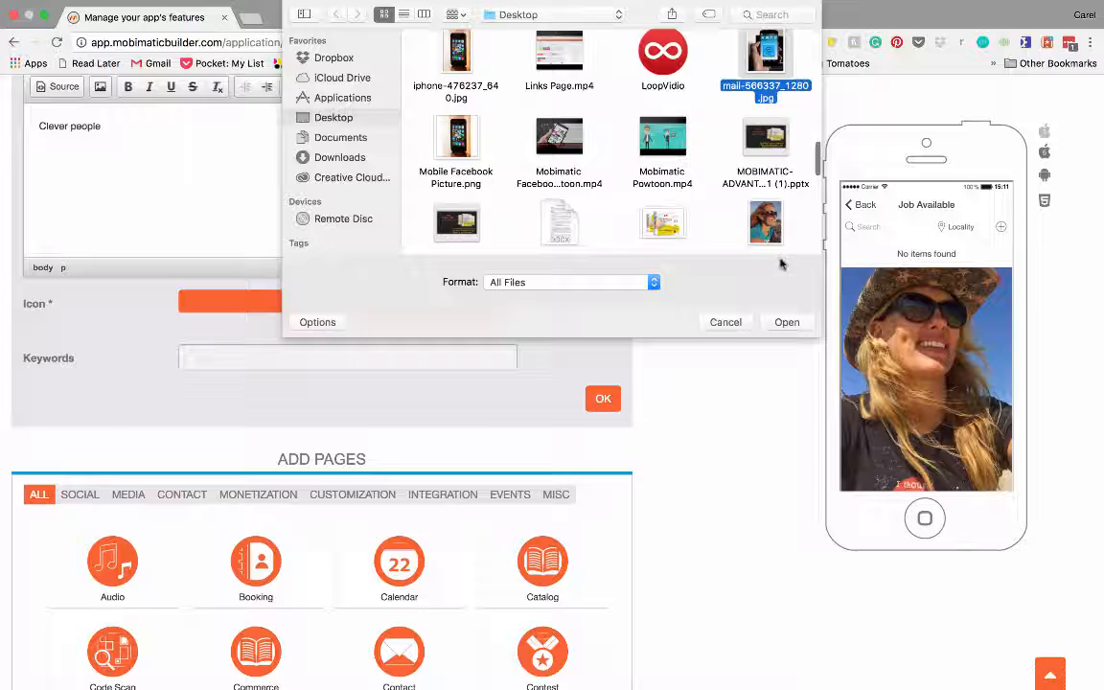
{"action": "left_click", "coordinate": [786, 322]}
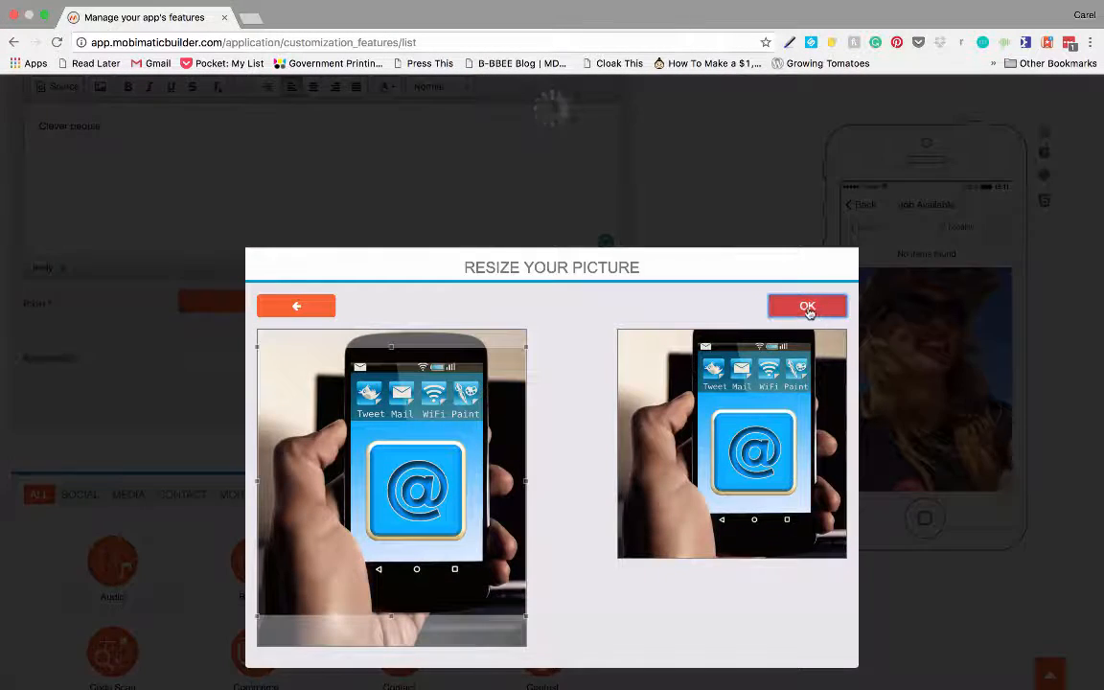
{"action": "left_click", "coordinate": [809, 309]}
{"action": "scroll", "coordinate": [383, 356], "scroll_direction": "down", "scroll_amount": 3}
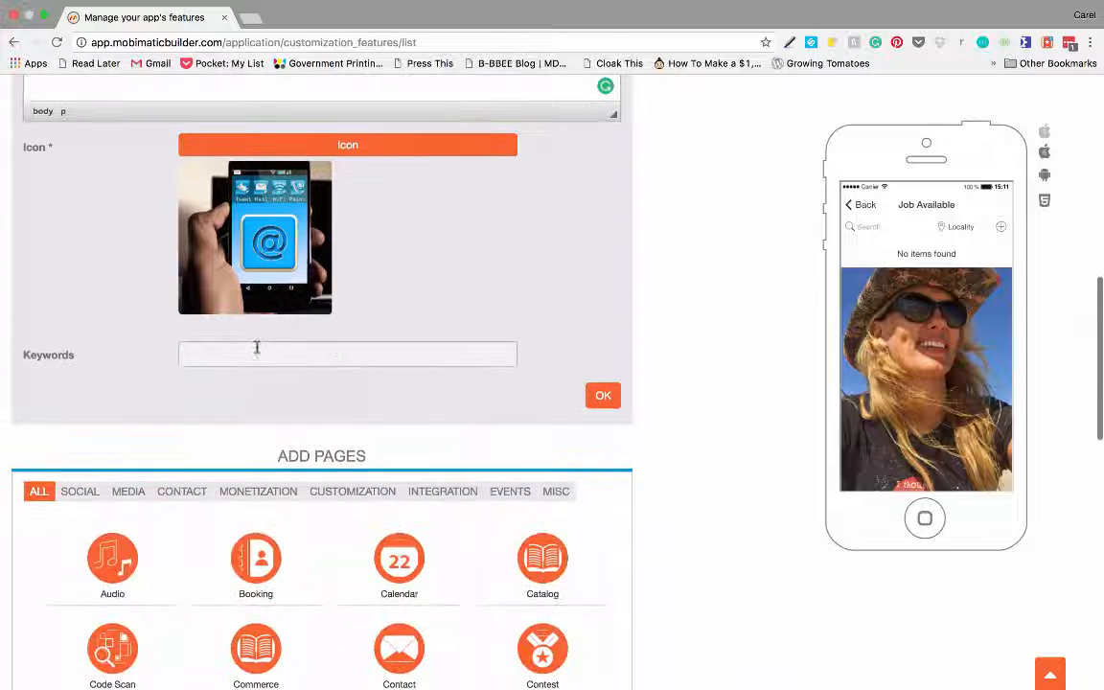
{"action": "left_click", "coordinate": [258, 351]}
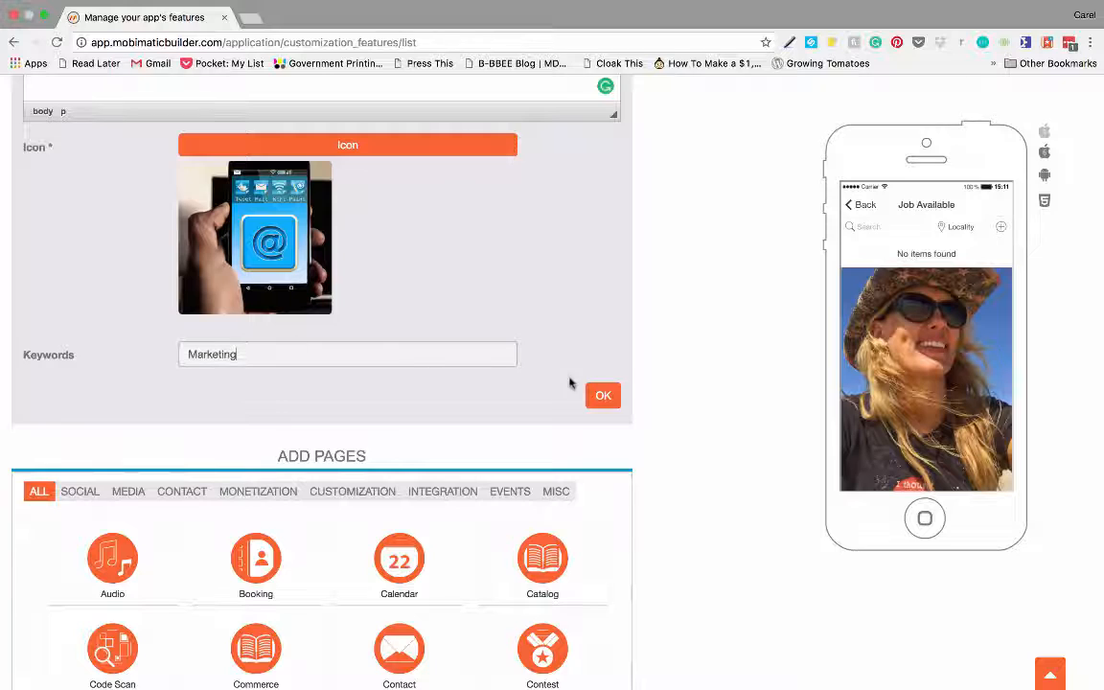
{"action": "left_click", "coordinate": [602, 396]}
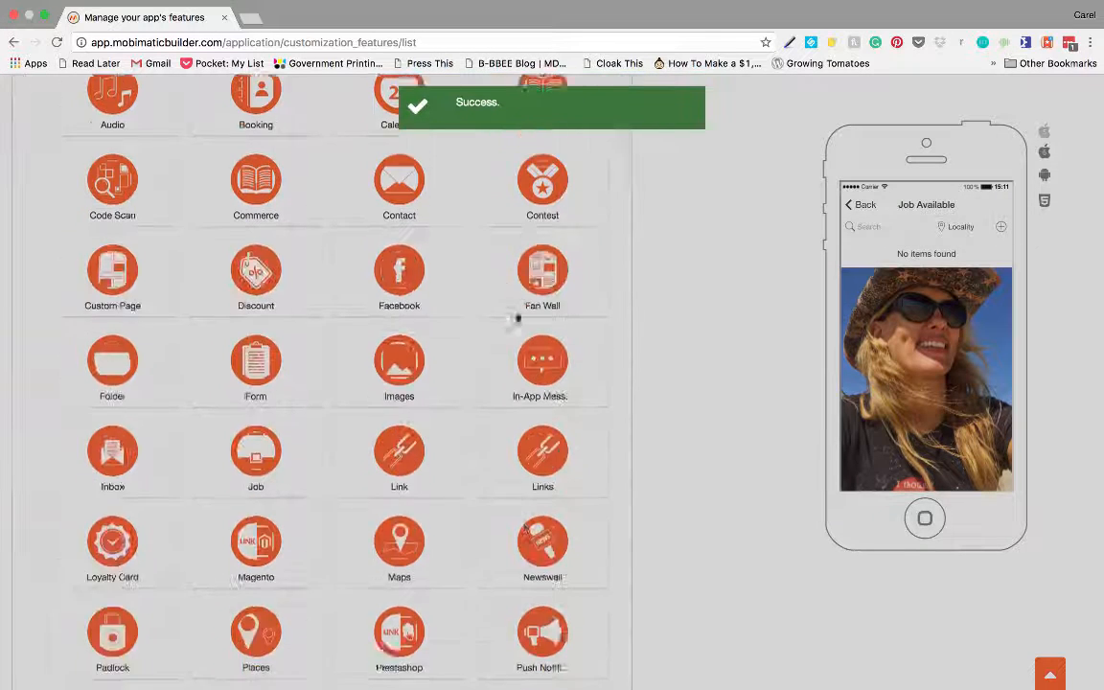
- Start a new position and upload the 2016-10-24 beach sunset image as its header
{"action": "scroll", "coordinate": [402, 278], "scroll_direction": "up", "scroll_amount": 3}
{"action": "scroll", "coordinate": [401, 278], "scroll_direction": "up", "scroll_amount": 5}
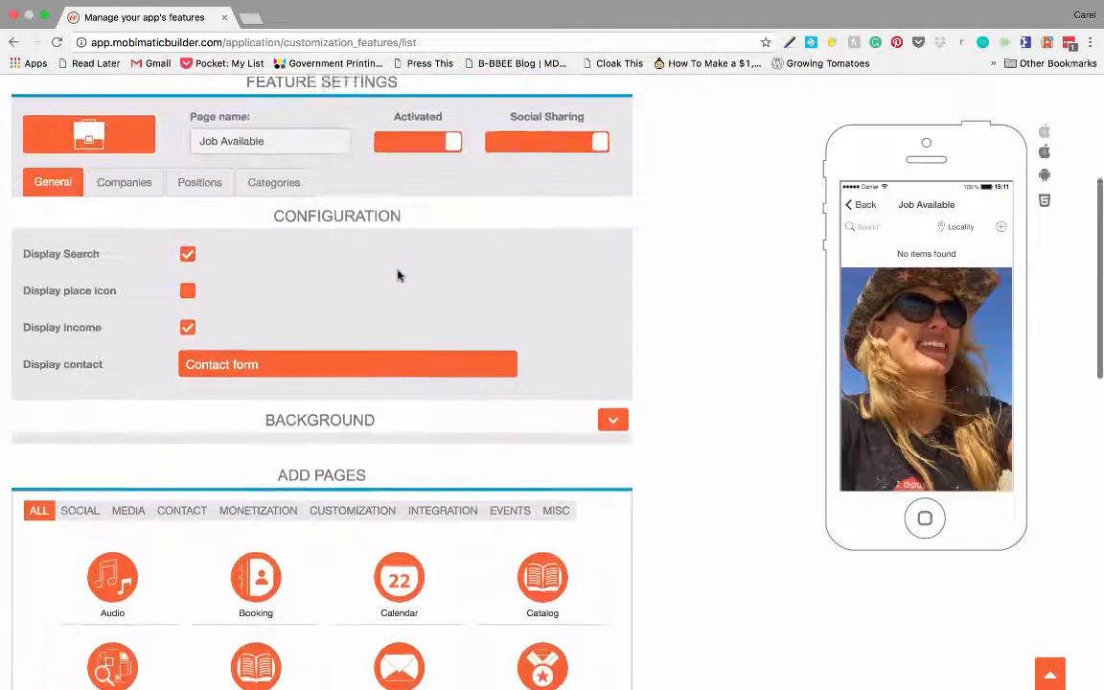
{"action": "left_click", "coordinate": [196, 187]}
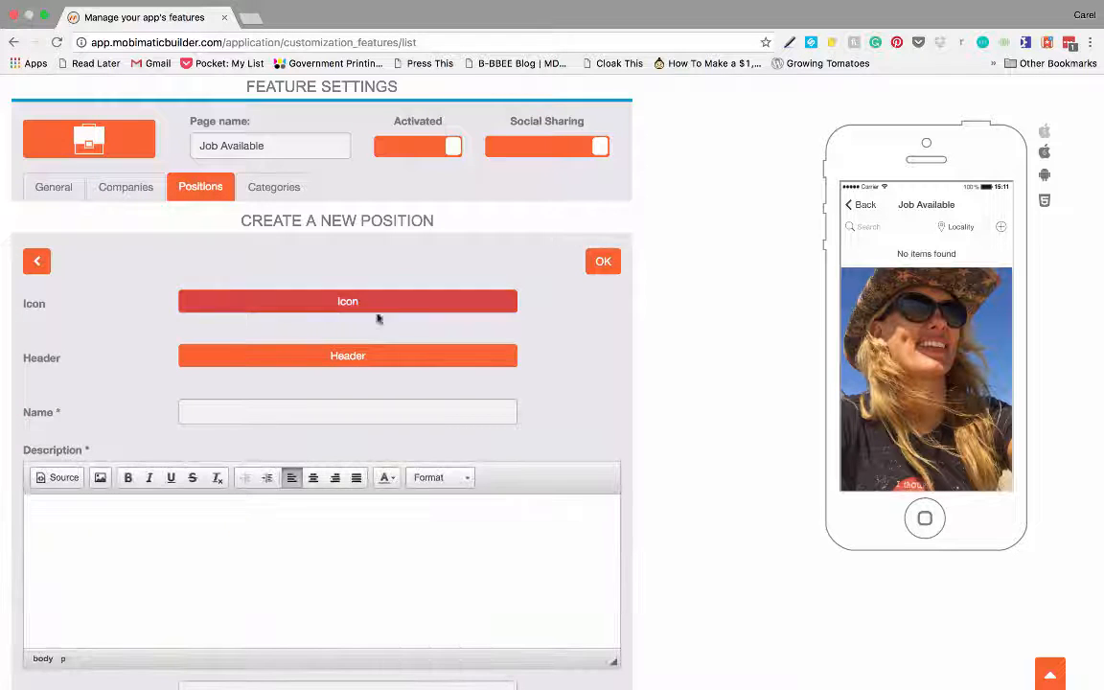
{"action": "left_click", "coordinate": [323, 306]}
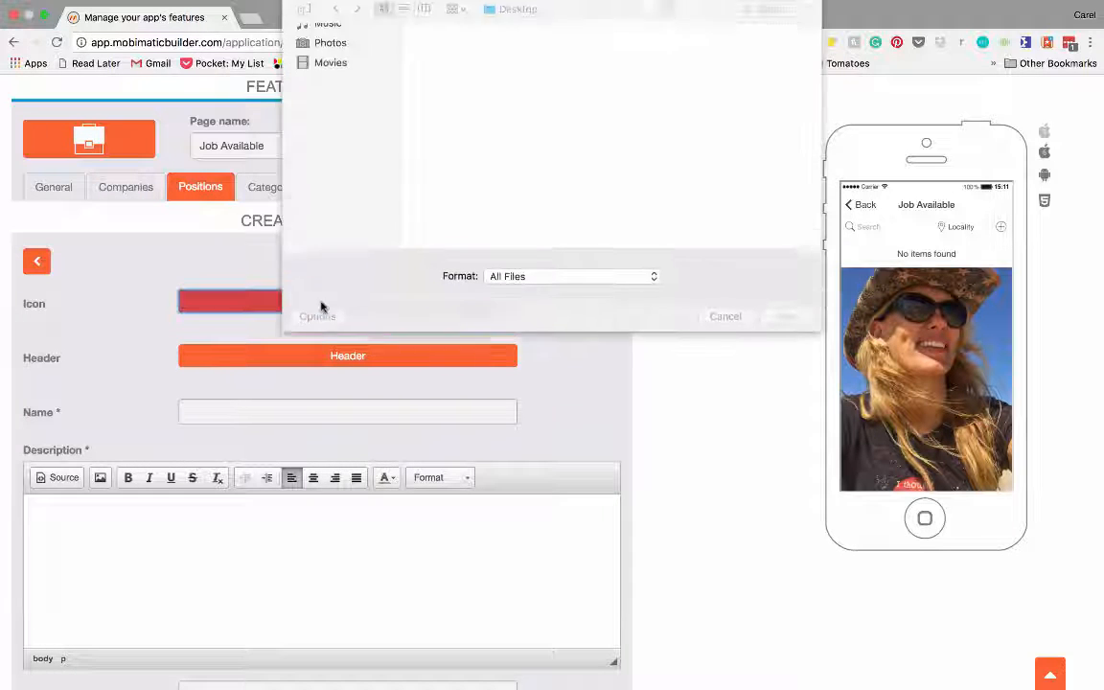
{"action": "left_click", "coordinate": [734, 324]}
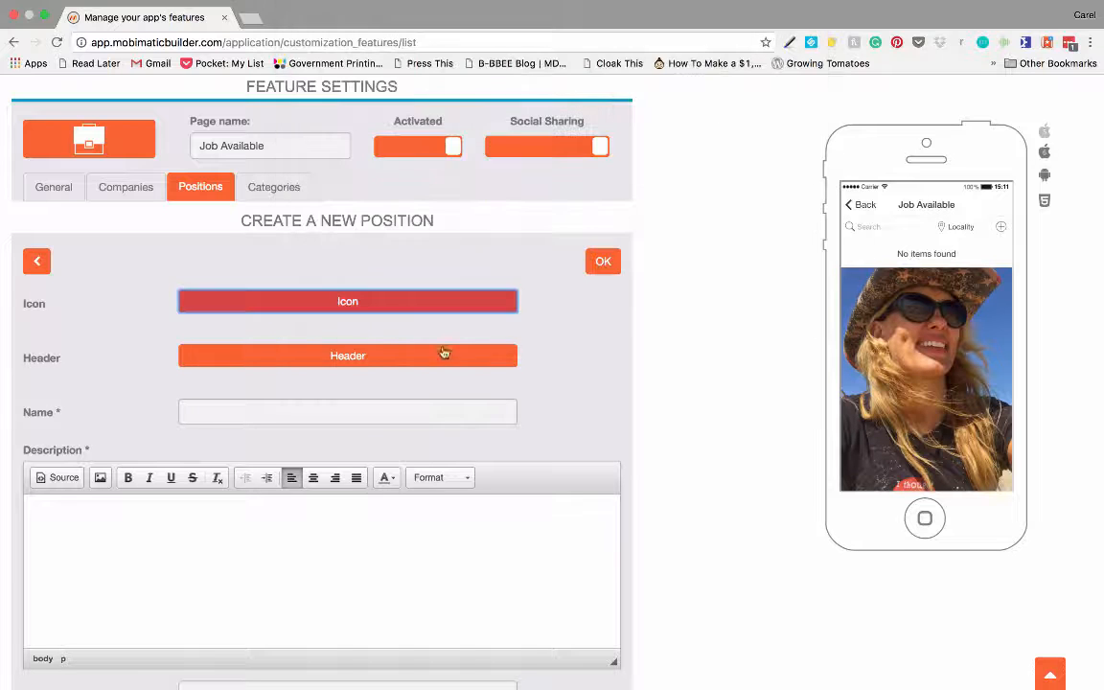
{"action": "left_click", "coordinate": [349, 357]}
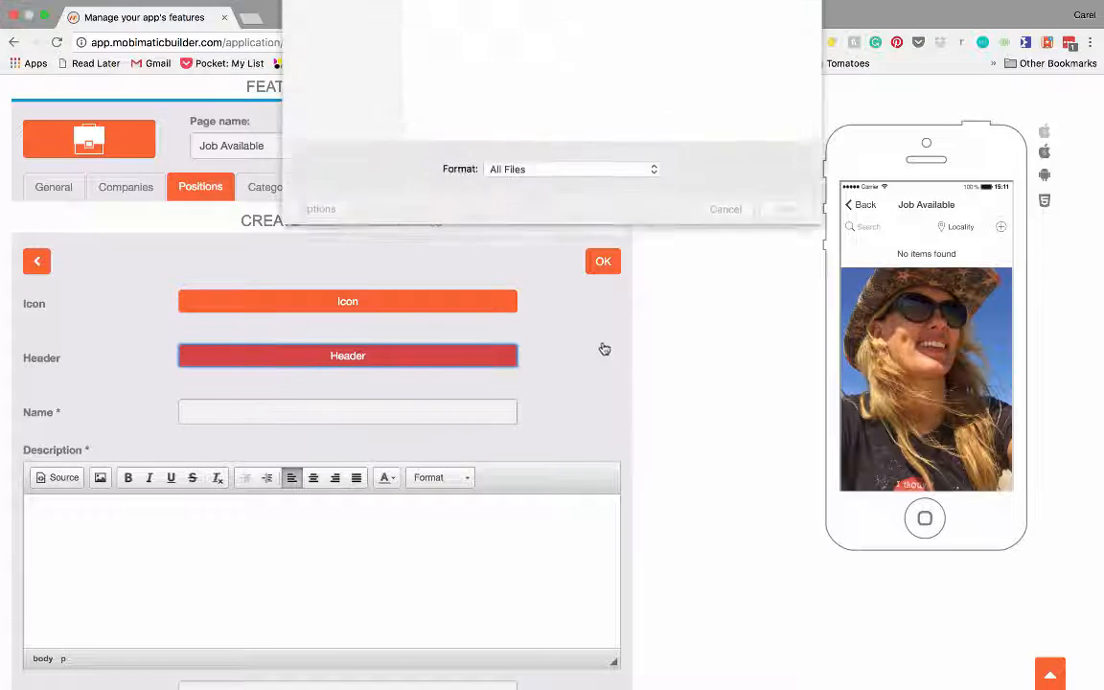
{"action": "left_click", "coordinate": [763, 143]}
{"action": "left_click", "coordinate": [785, 322]}
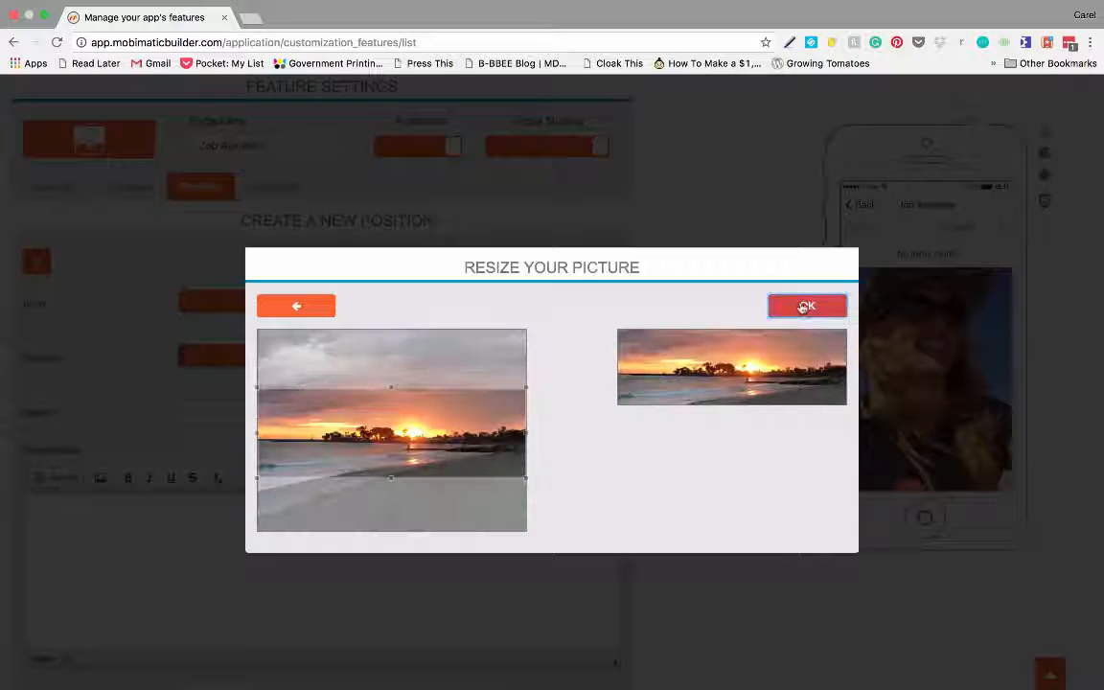
{"action": "left_click", "coordinate": [803, 306]}
- Name the position 'Work on the Beach' with description 'Do some Marketing while Surfing'
{"action": "scroll", "coordinate": [276, 345], "scroll_direction": "down", "scroll_amount": 1}
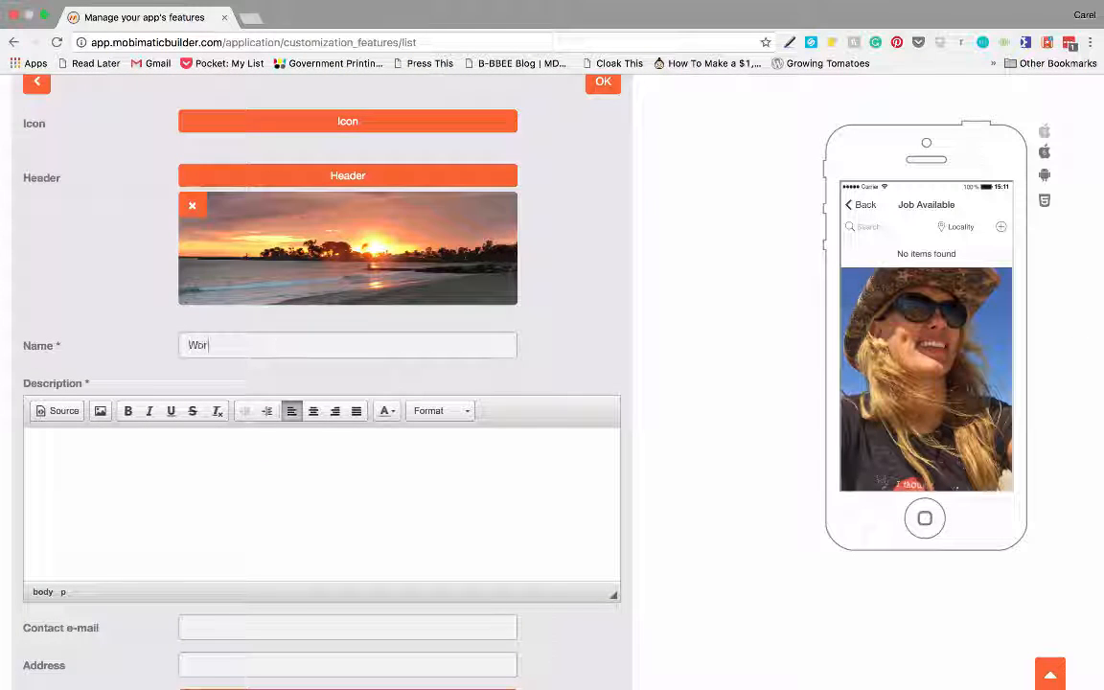
{"action": "type", "text": "k on the Be"}
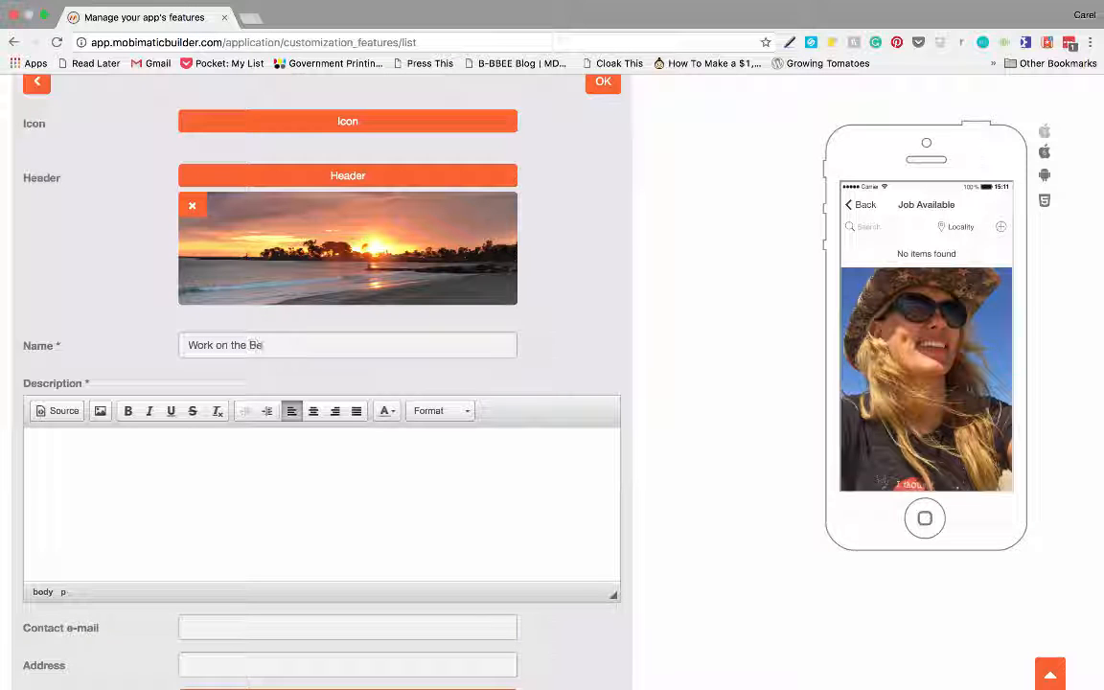
{"action": "type", "text": "ach"}
{"action": "left_click", "coordinate": [182, 458]}
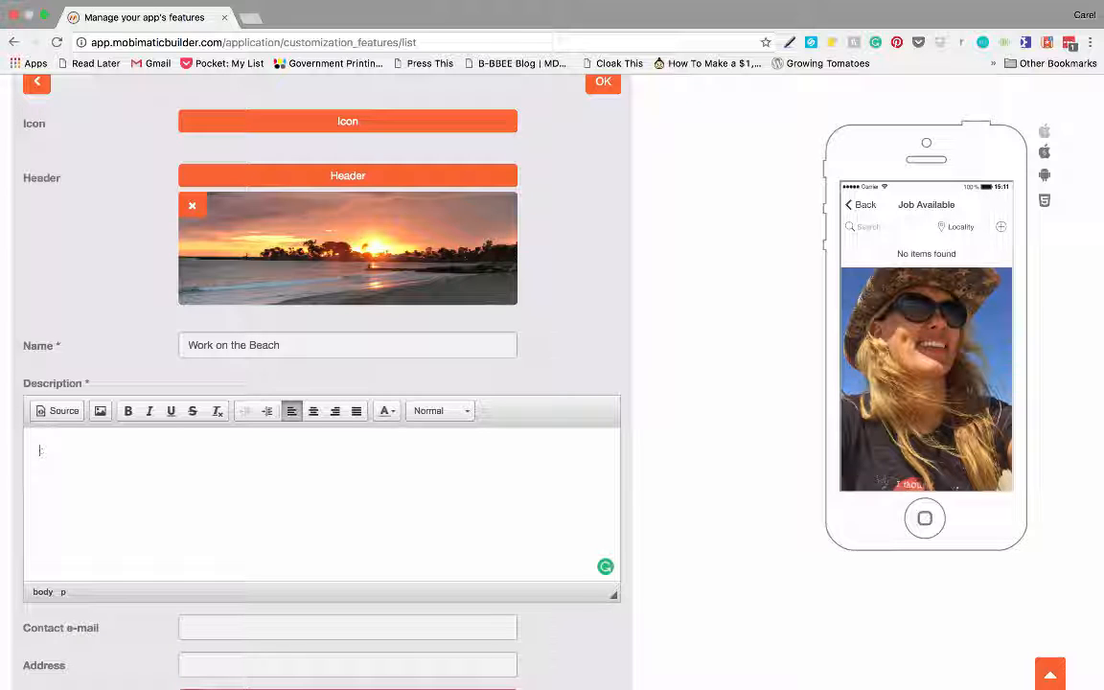
{"action": "type", "text": "Do some"}
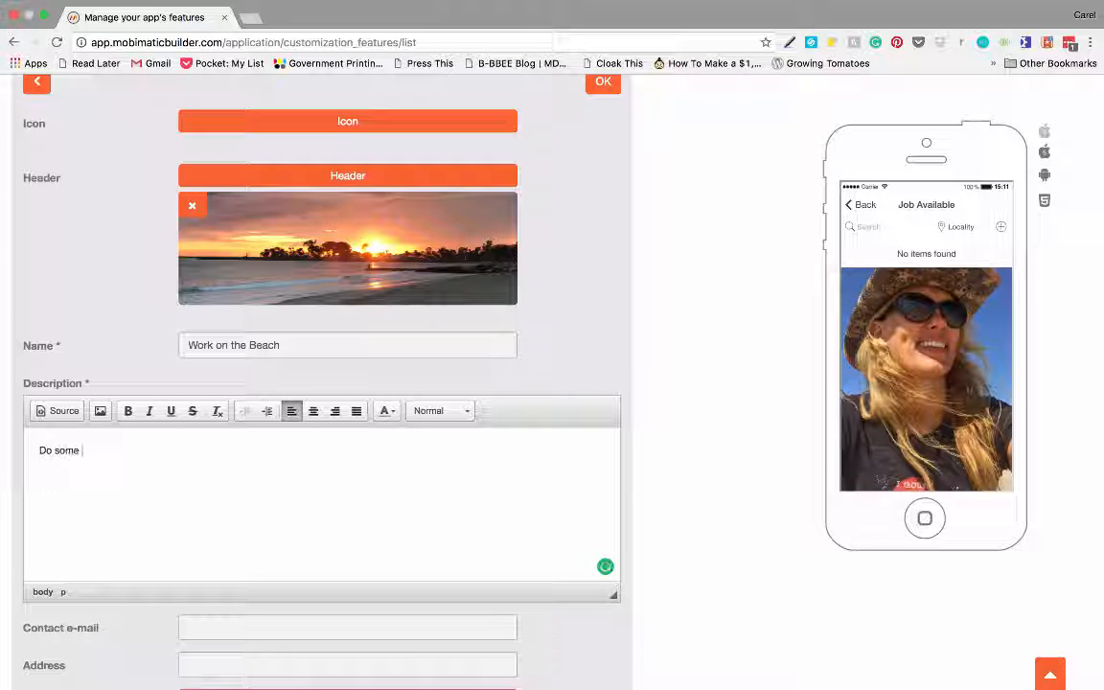
{"action": "type", "text": " Marketin"}
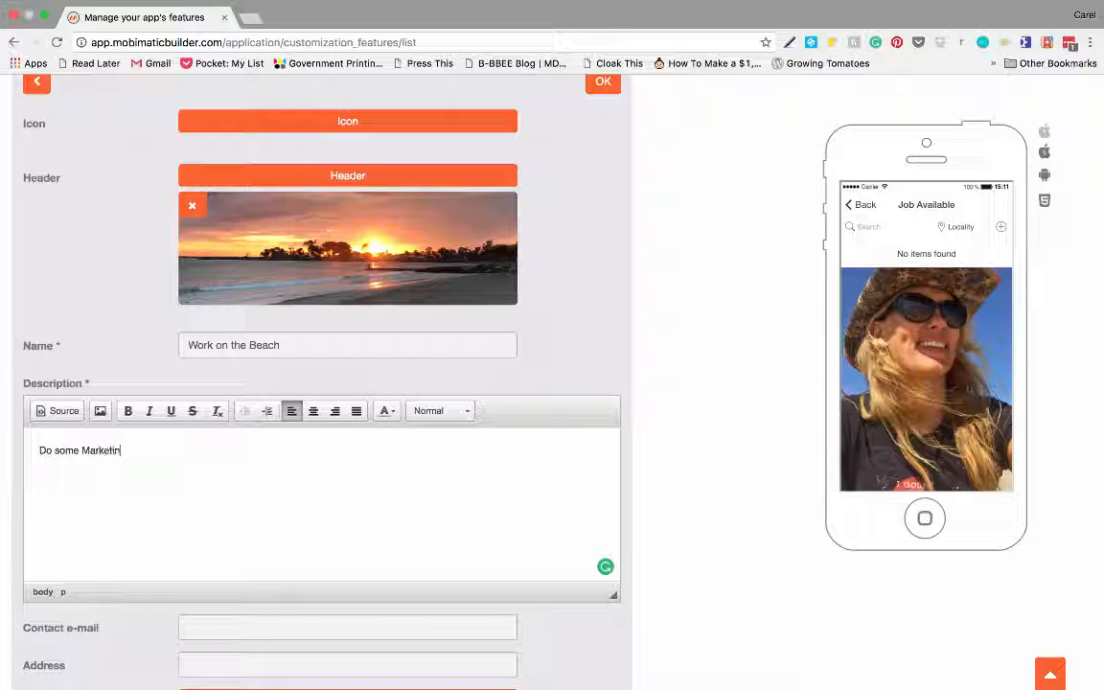
{"action": "type", "text": "g while Surfing"}
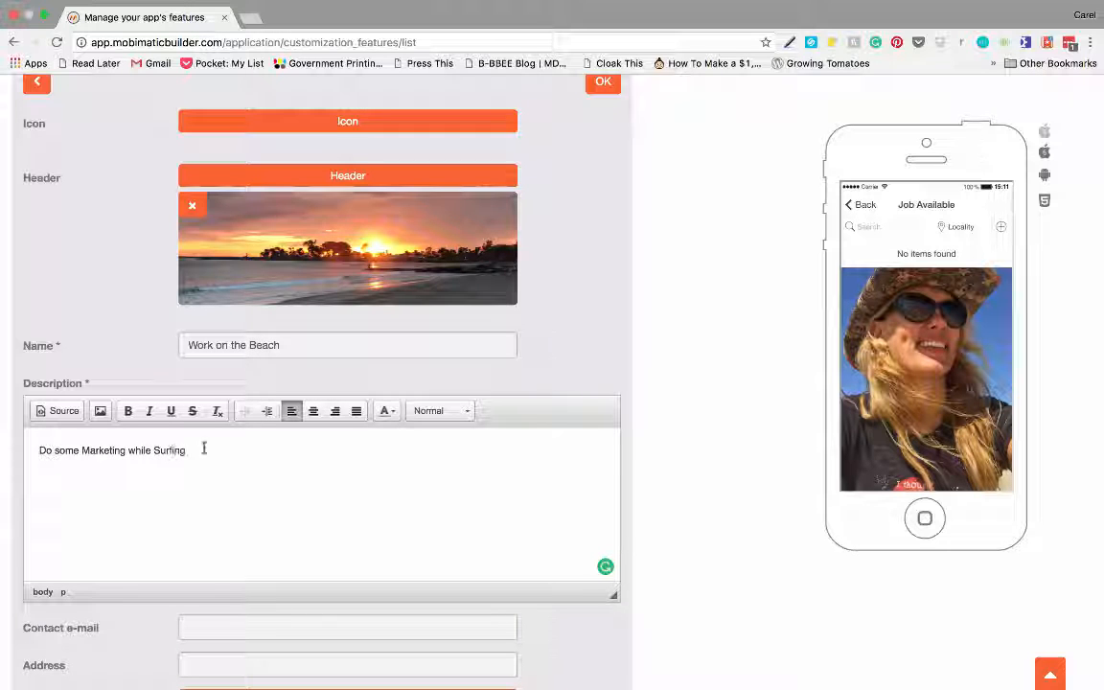
{"action": "scroll", "coordinate": [242, 446], "scroll_direction": "down", "scroll_amount": 5}
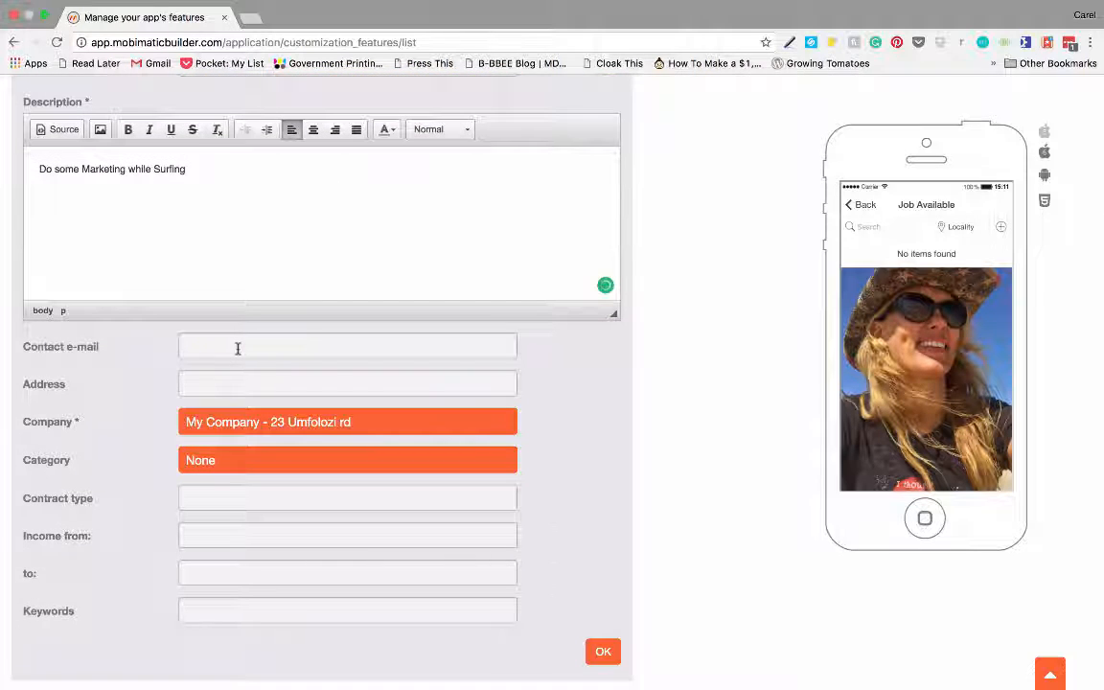
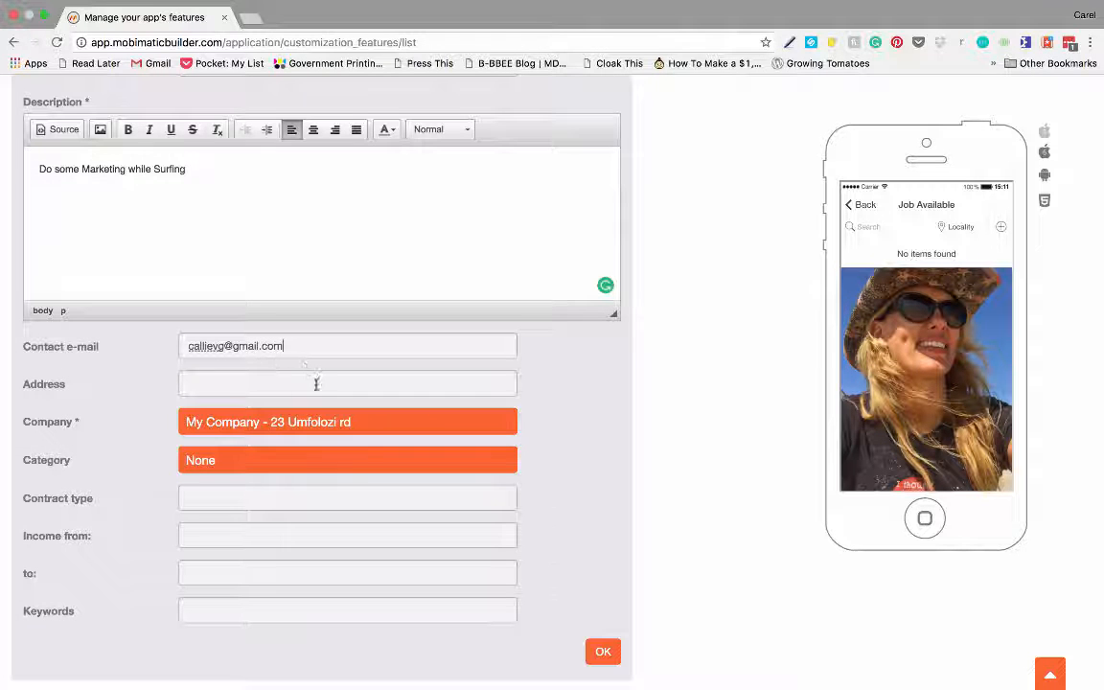
- Enter the position's contact e-mail, keep My Company as company, and choose category Marketing
{"action": "scroll", "coordinate": [303, 370], "scroll_direction": "down", "scroll_amount": 3}
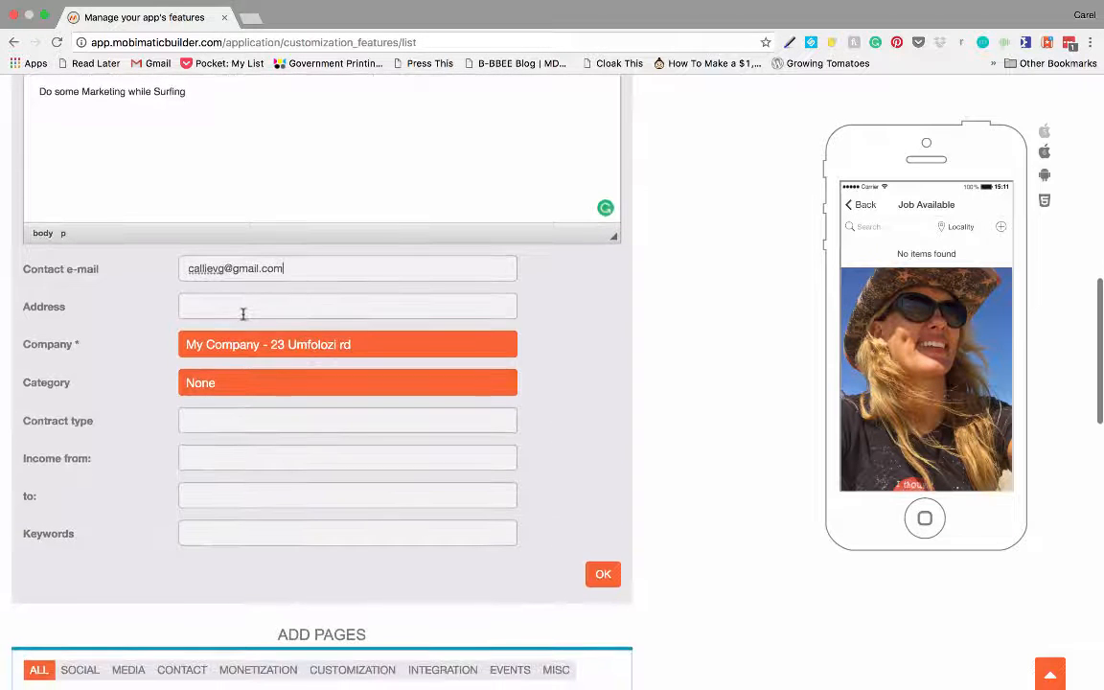
{"action": "scroll", "coordinate": [242, 317], "scroll_direction": "down", "scroll_amount": 1}
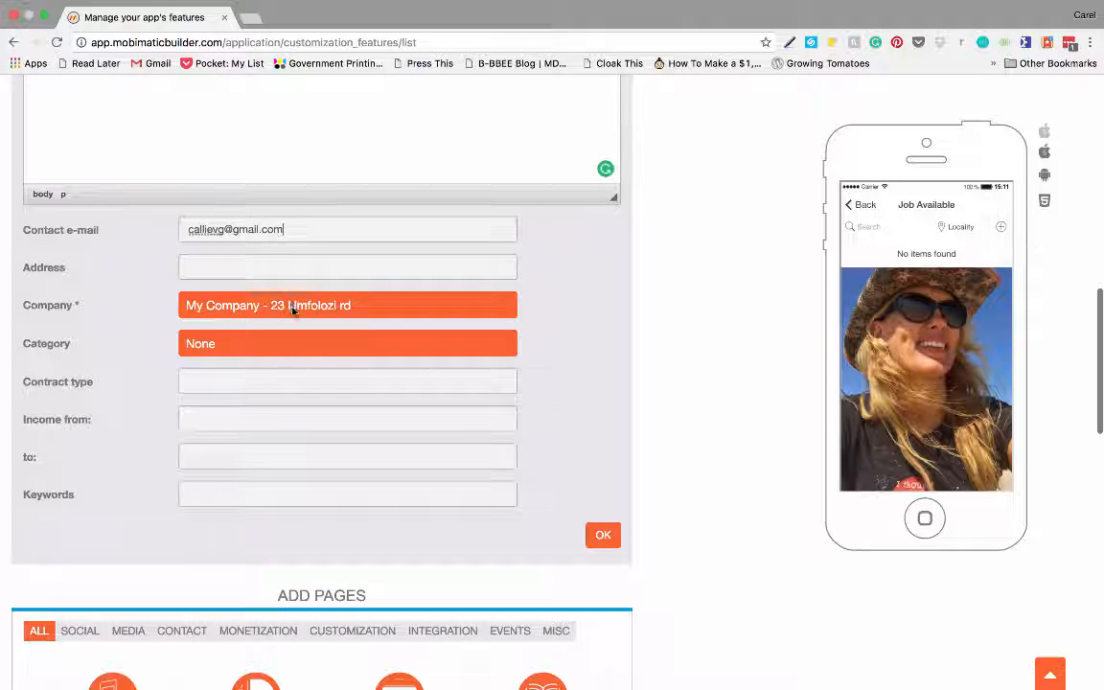
{"action": "left_click", "coordinate": [293, 306]}
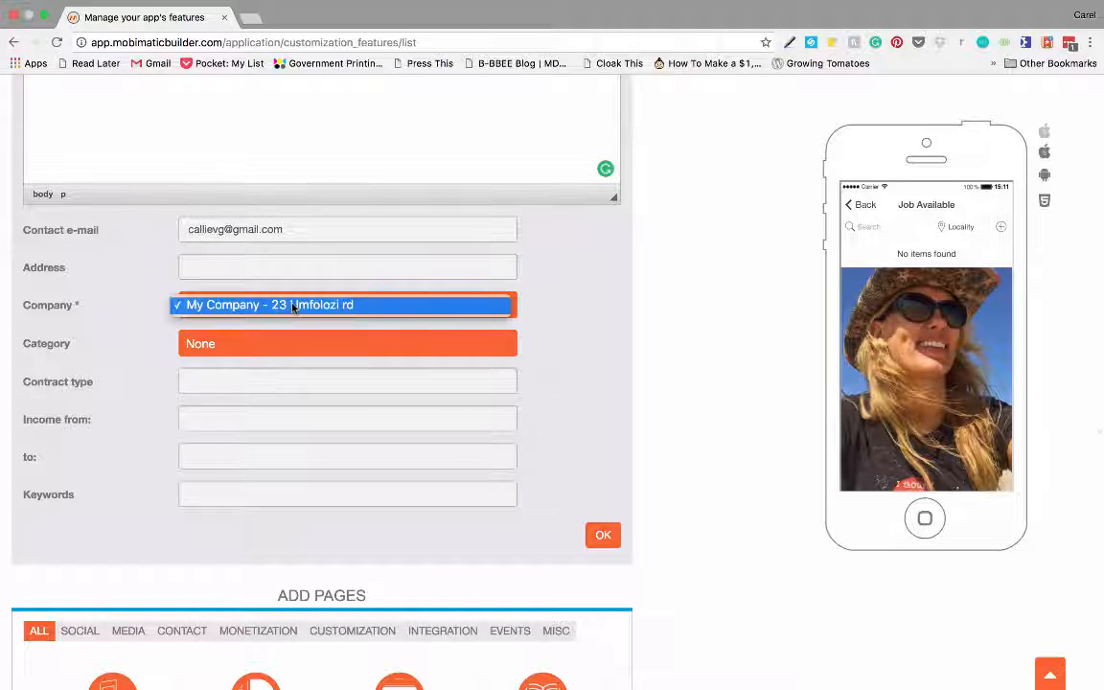
{"action": "left_click", "coordinate": [293, 305]}
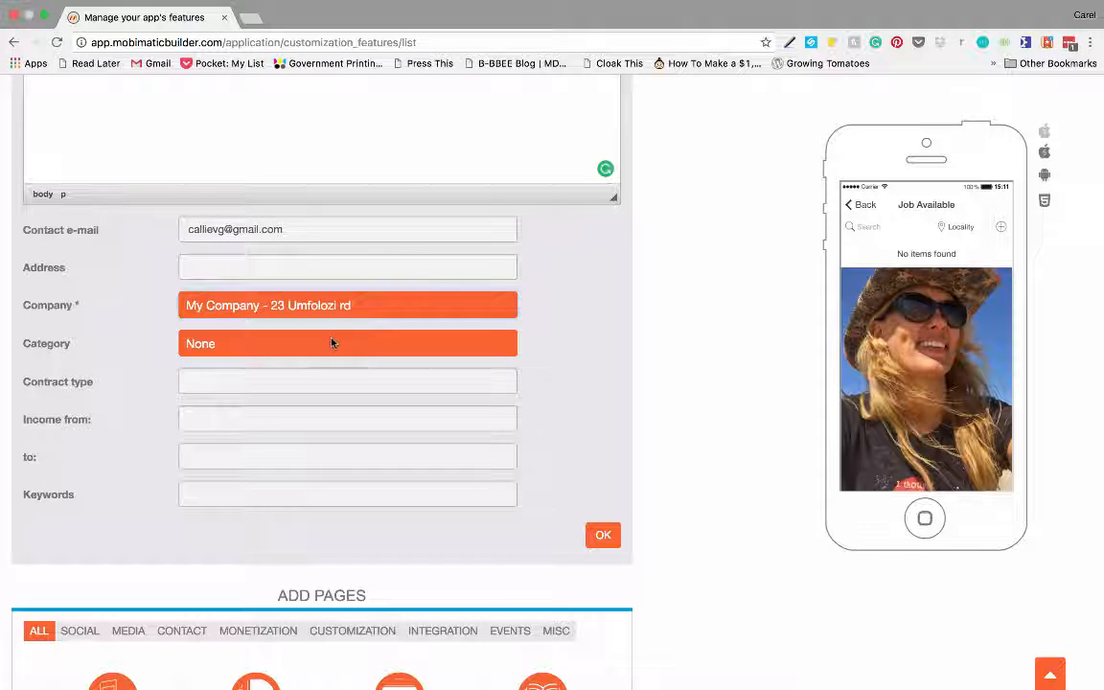
{"action": "left_click", "coordinate": [332, 343]}
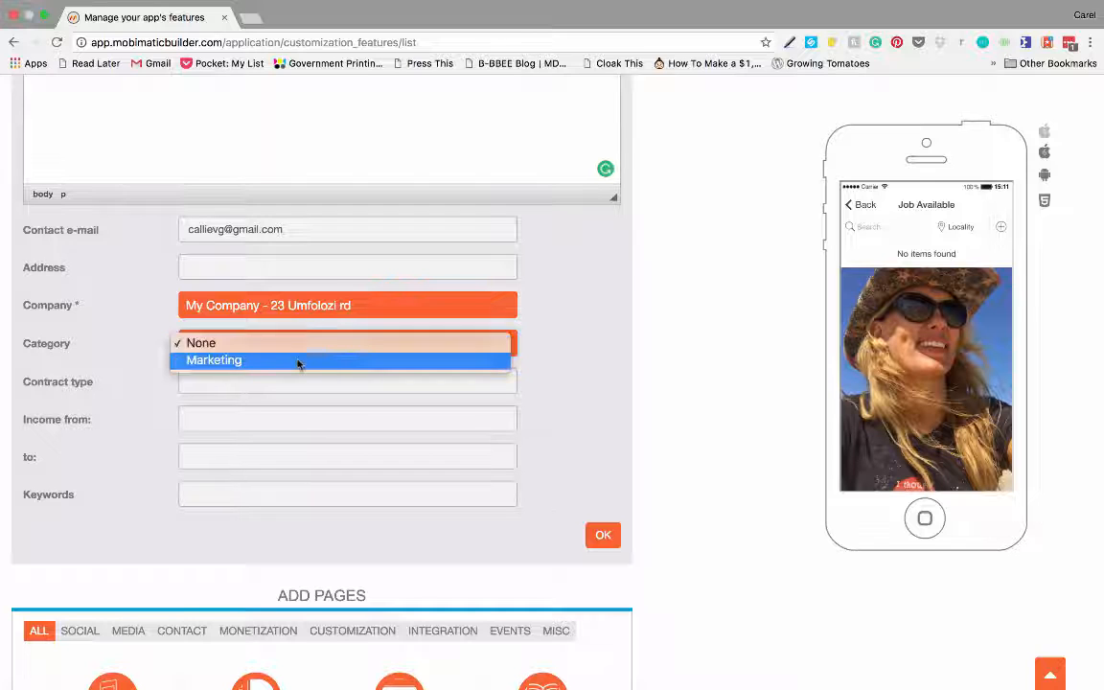
{"action": "left_click", "coordinate": [298, 361]}
{"action": "left_click", "coordinate": [269, 377]}
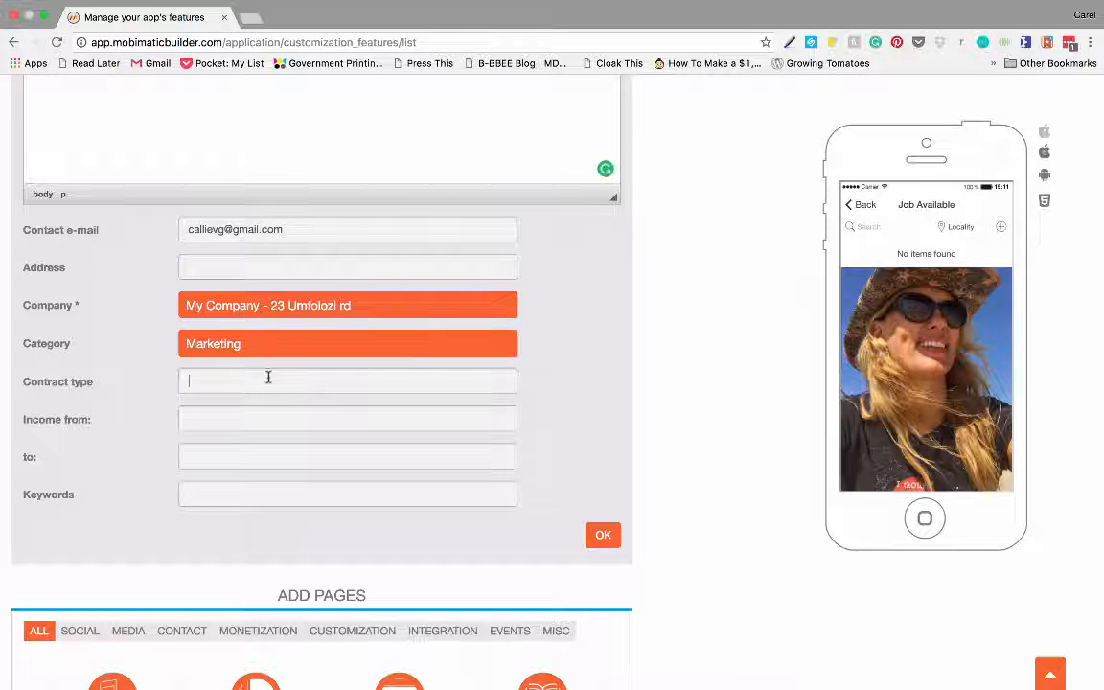
{"action": "scroll", "coordinate": [270, 376], "scroll_direction": "down", "scroll_amount": 3}
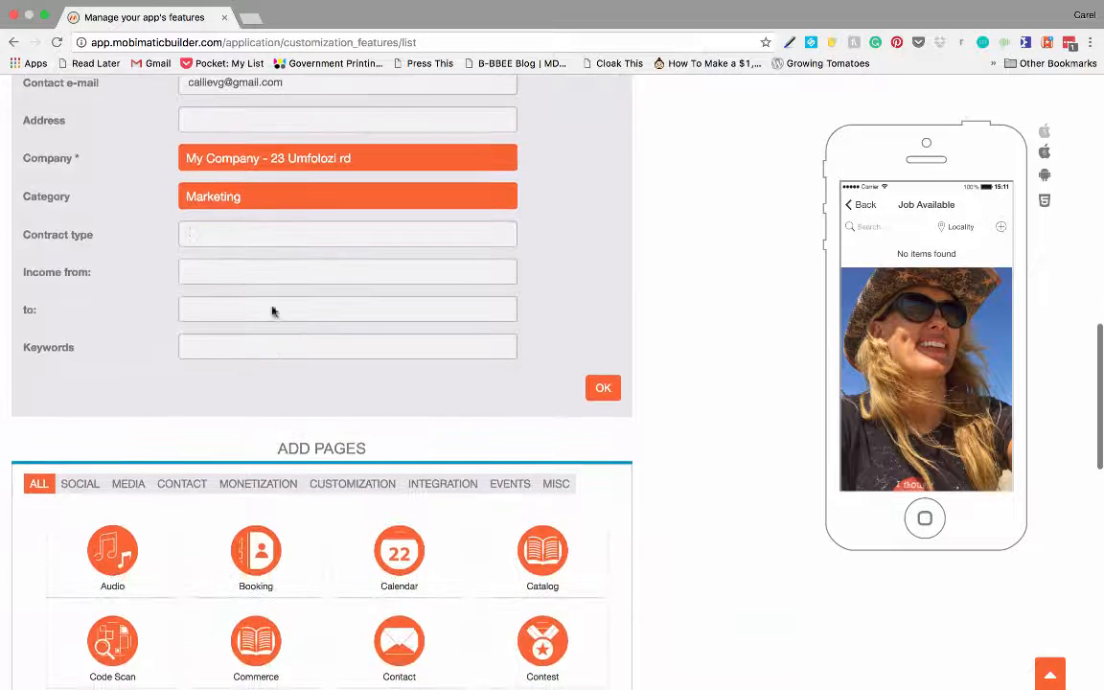
- Set contract type 3 Months, income 5000 to 10000, and keyword marketing
{"action": "type", "text": "3 Mo"}
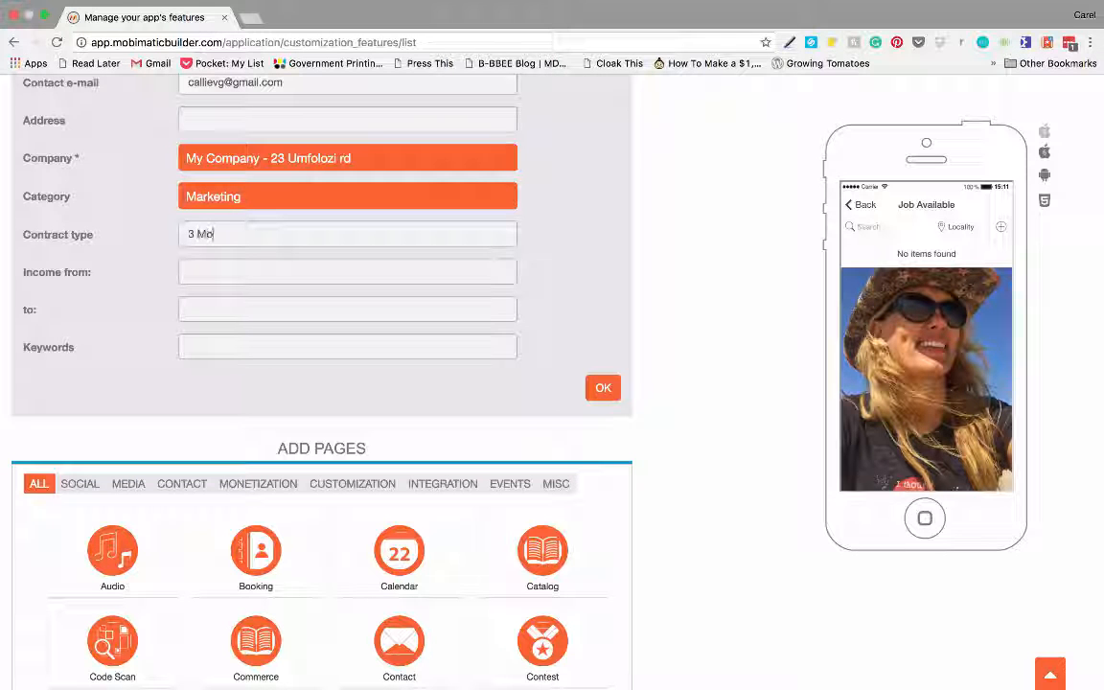
{"action": "type", "text": "nths"}
{"action": "type", "text": "5"}
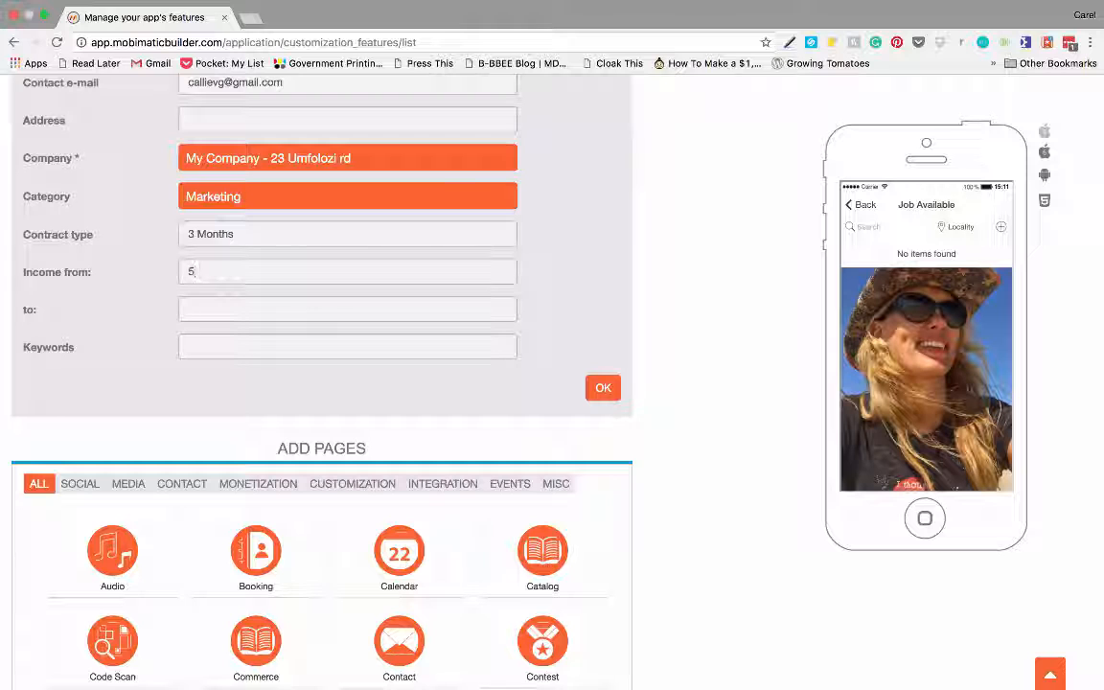
{"action": "type", "text": "00-1000"}
{"action": "left_click_drag", "start_coordinate": [205, 271], "coordinate": [246, 274]}
{"action": "key", "text": "BackSpace"}
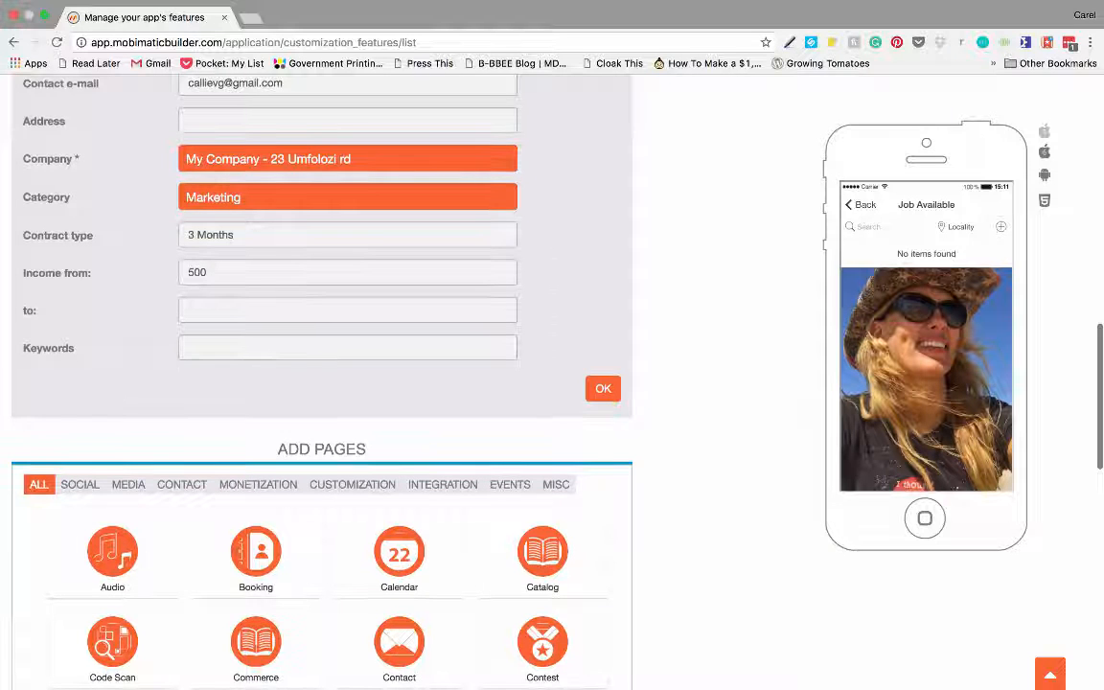
{"action": "type", "text": "0"}
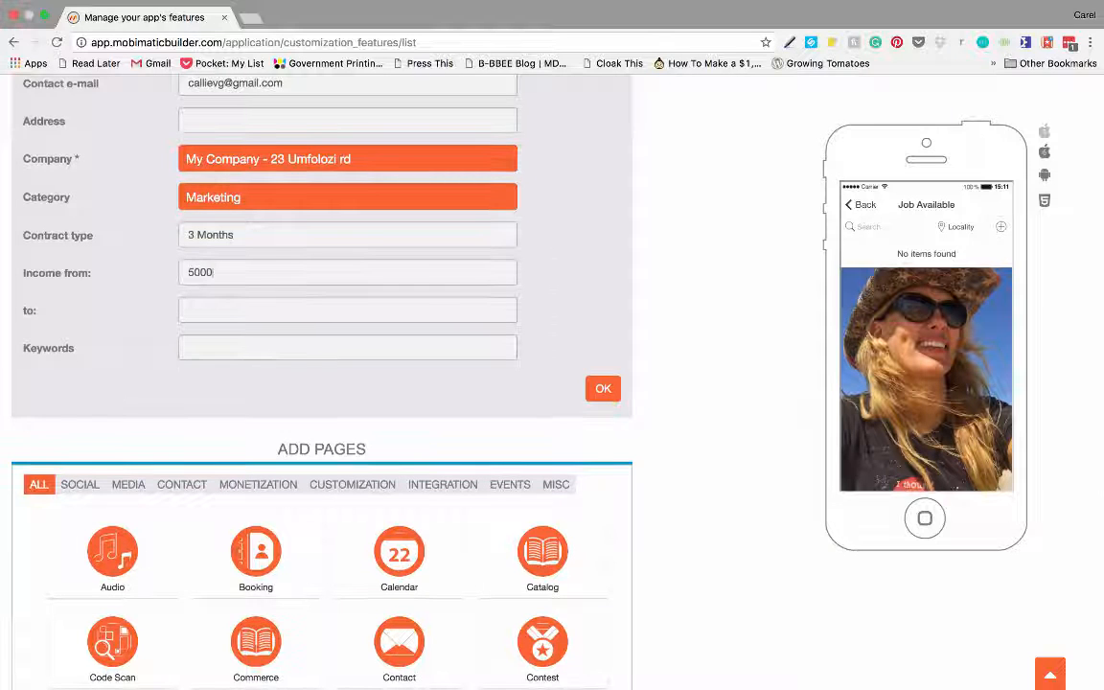
{"action": "left_click", "coordinate": [243, 309]}
{"action": "type", "text": "10000"}
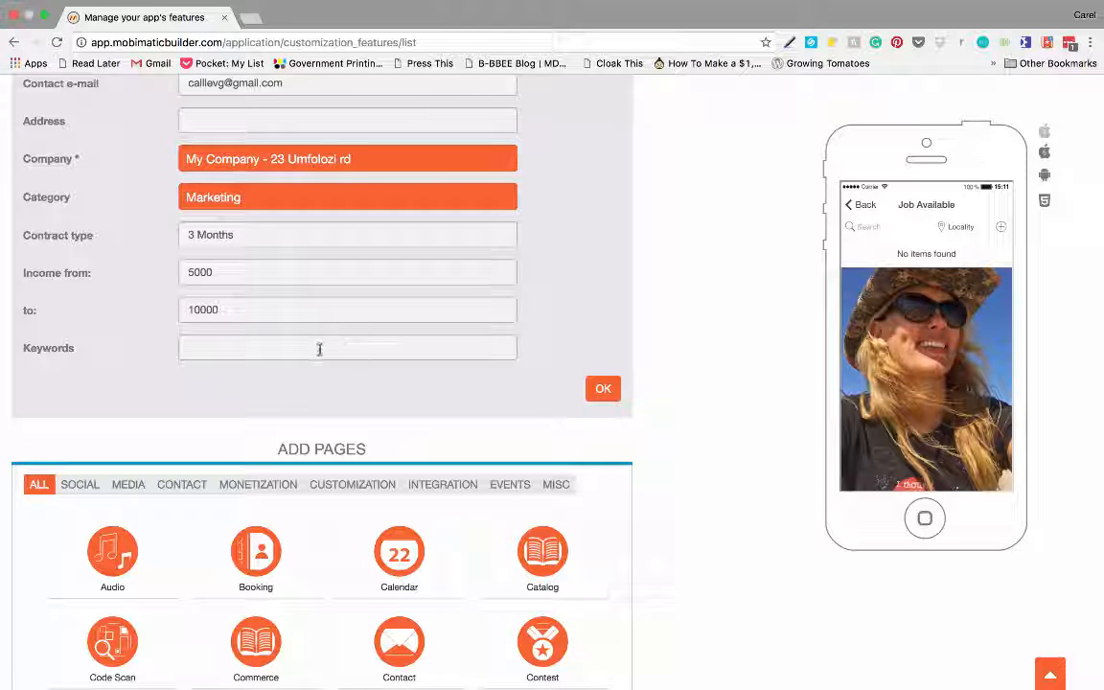
{"action": "type", "text": "marketing"}
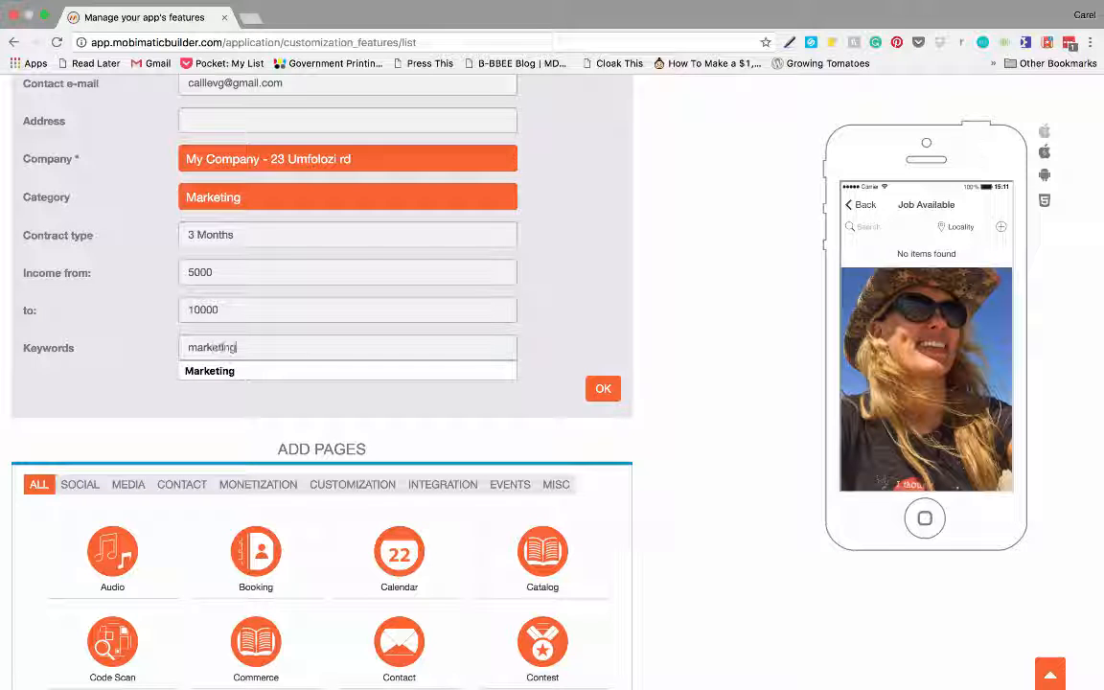
{"action": "left_click", "coordinate": [384, 374]}
- Save the Work on the Beach position with keyword Marketing and view its job details in the preview
{"action": "left_click", "coordinate": [602, 389]}
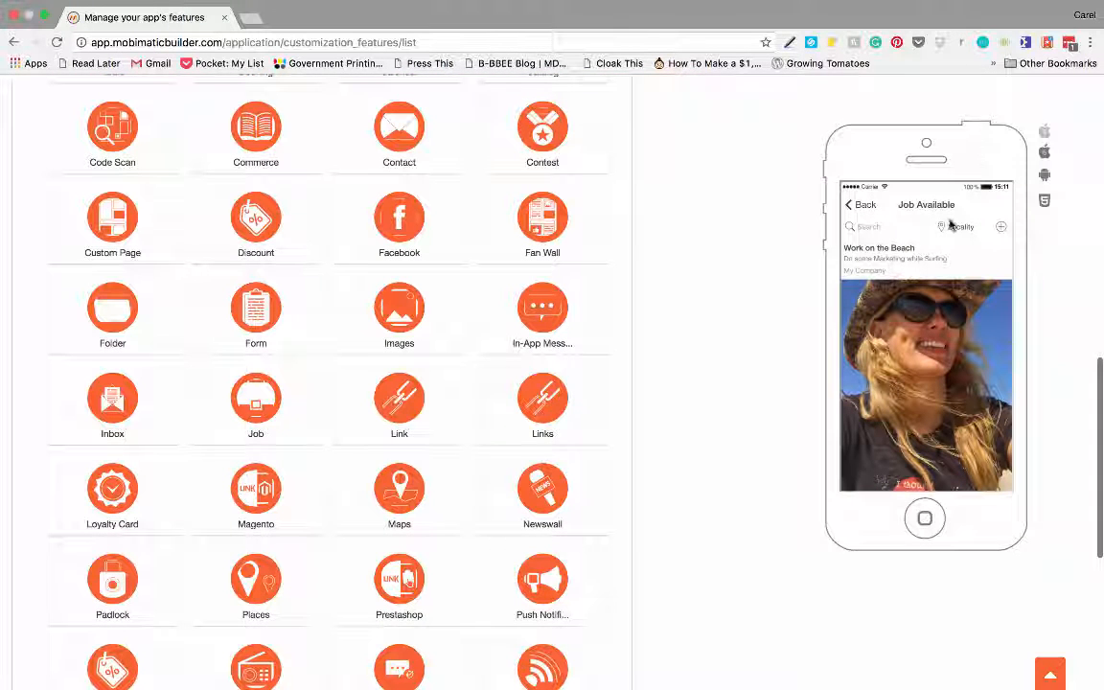
{"action": "left_click", "coordinate": [875, 257]}
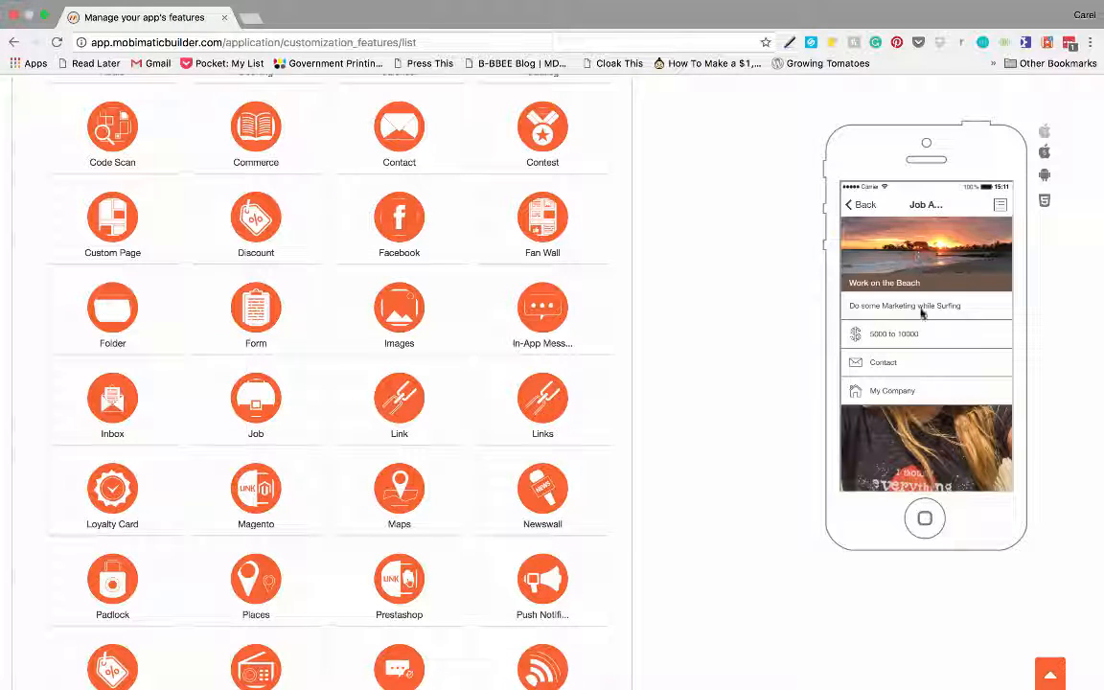
{"action": "scroll", "coordinate": [911, 336], "scroll_direction": "down", "scroll_amount": 1}
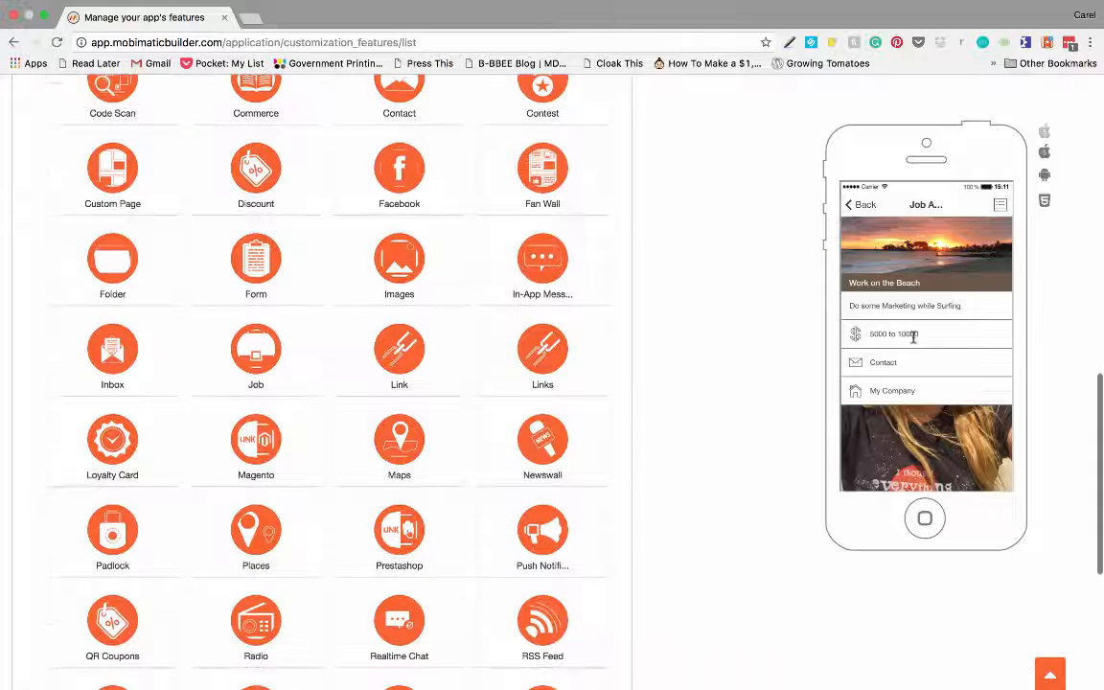
{"action": "scroll", "coordinate": [910, 335], "scroll_direction": "up", "scroll_amount": 2}
- Preview the job's contact form and the hiring company's page, then return to the job details
{"action": "left_click", "coordinate": [887, 365]}
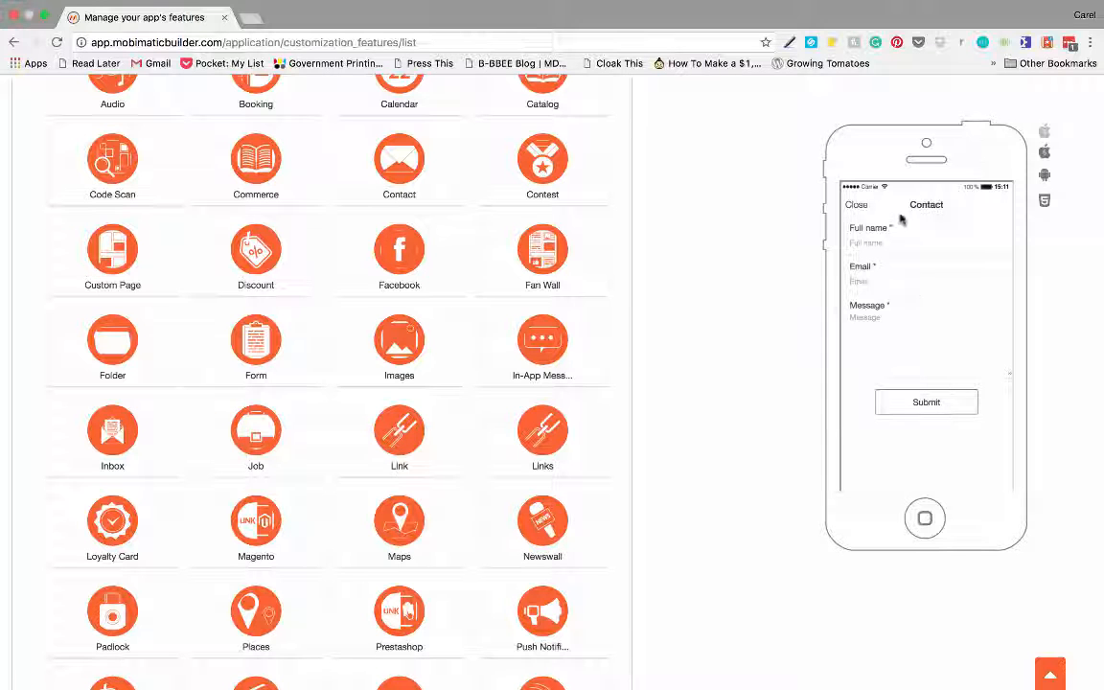
{"action": "left_click", "coordinate": [856, 206]}
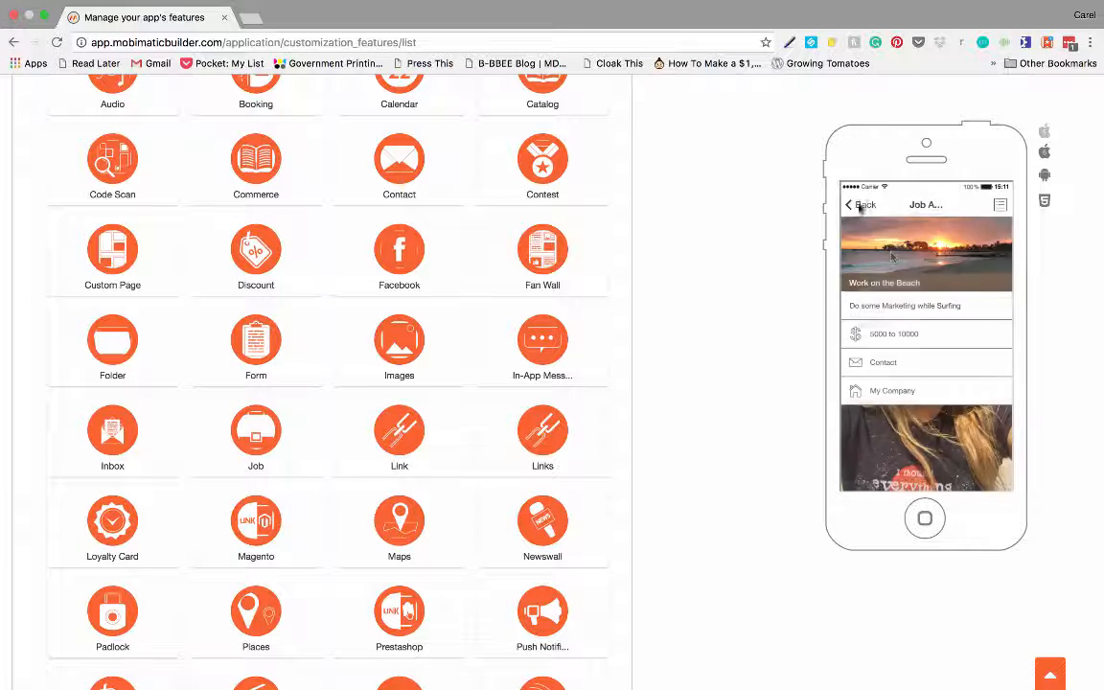
{"action": "left_click", "coordinate": [913, 389]}
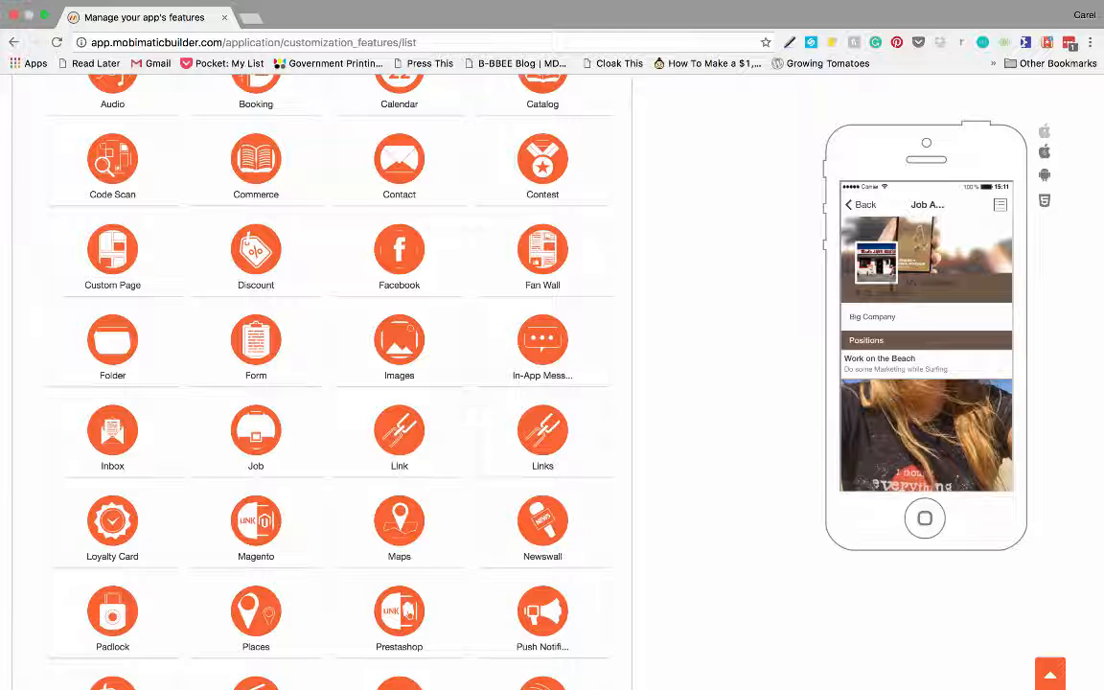
{"action": "left_click", "coordinate": [862, 207]}
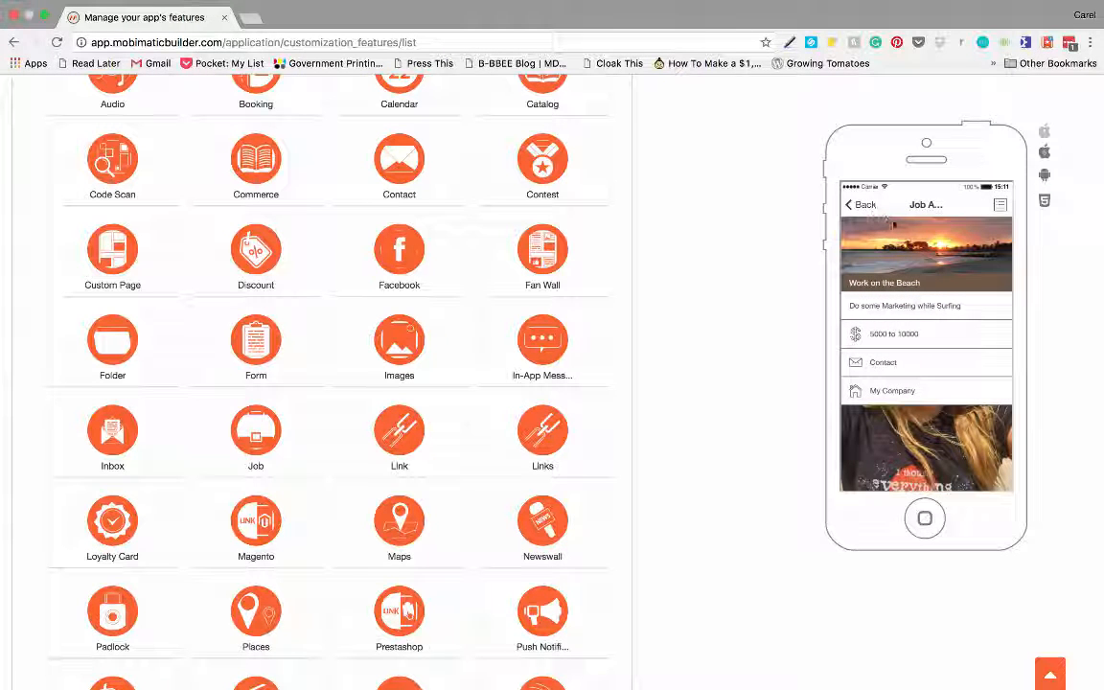
{"action": "scroll", "coordinate": [542, 215], "scroll_direction": "up", "scroll_amount": 10}
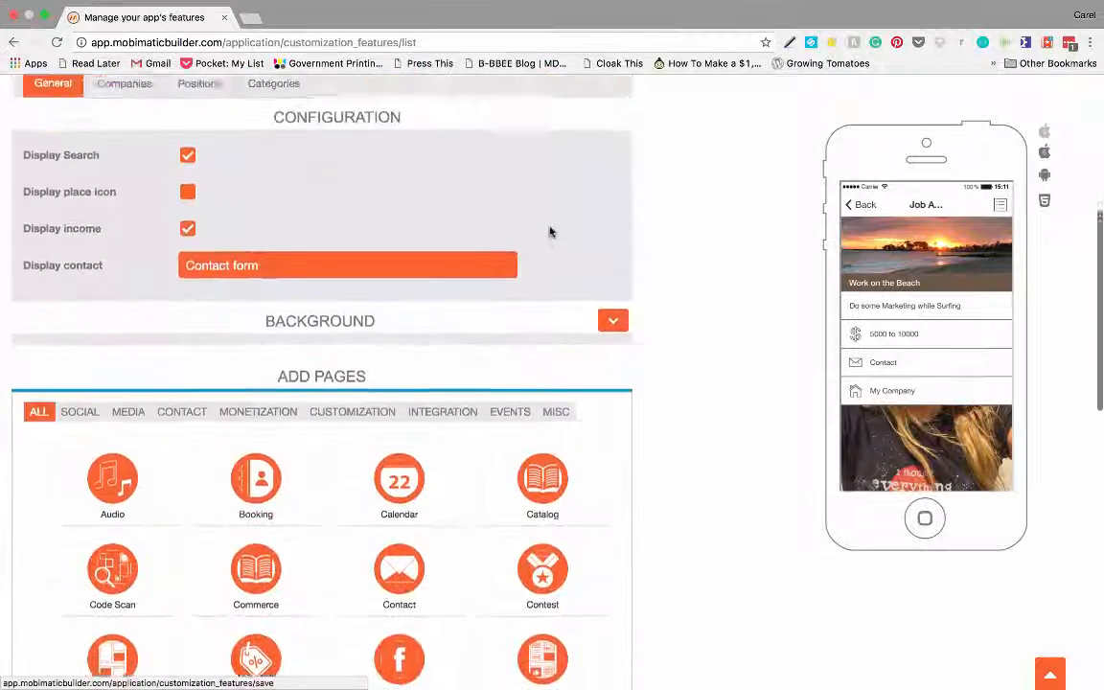
{"action": "scroll", "coordinate": [551, 231], "scroll_direction": "up", "scroll_amount": 3}
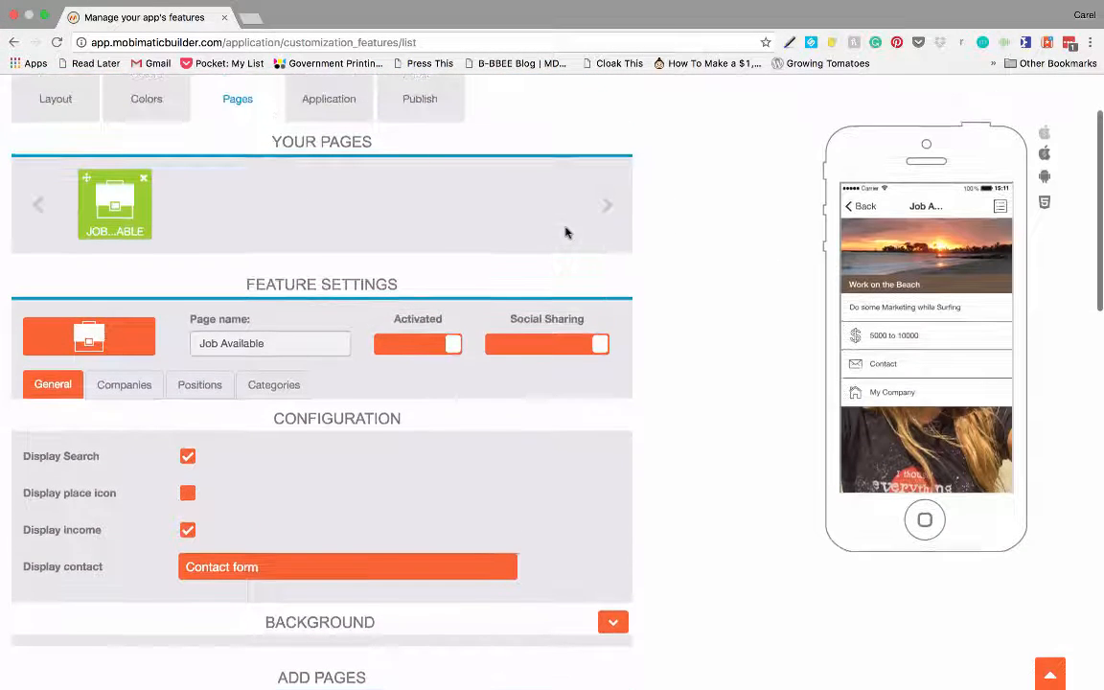